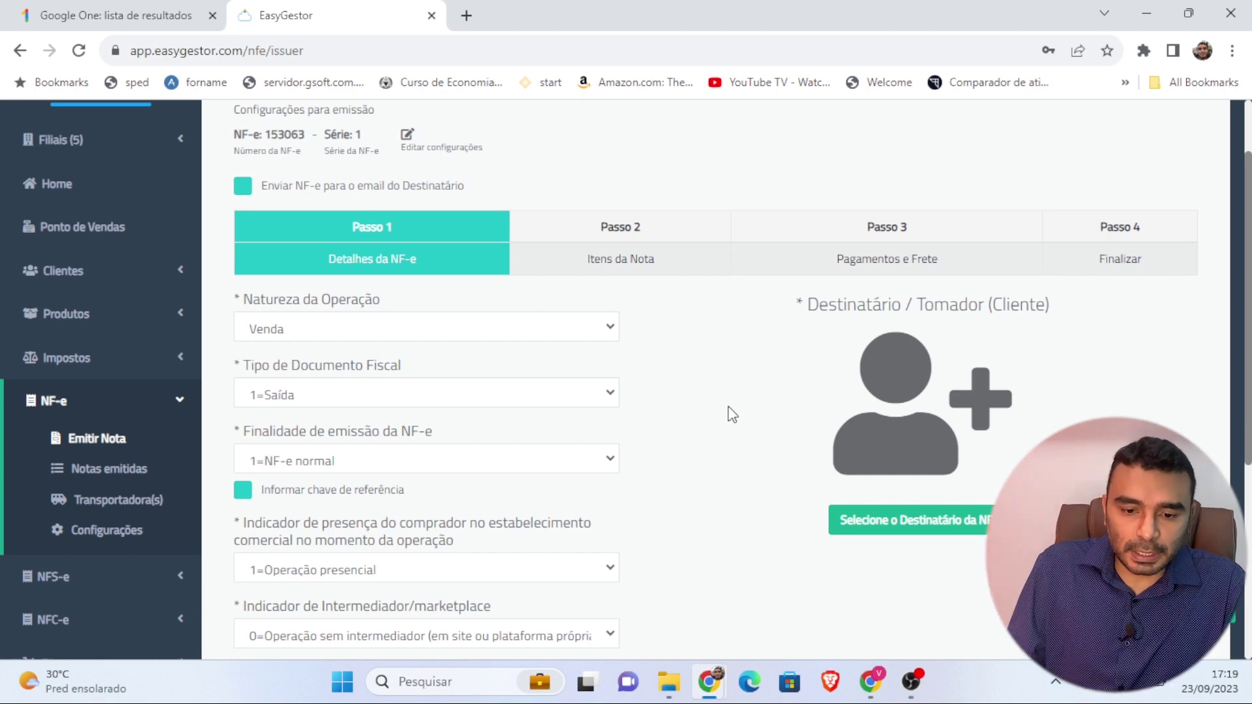
Switch to the Emissor folder in File Explorer and check the properties of download_emissorNFe-4_0_1.jnlp, highlighting its file name
mouse_move(669, 681)
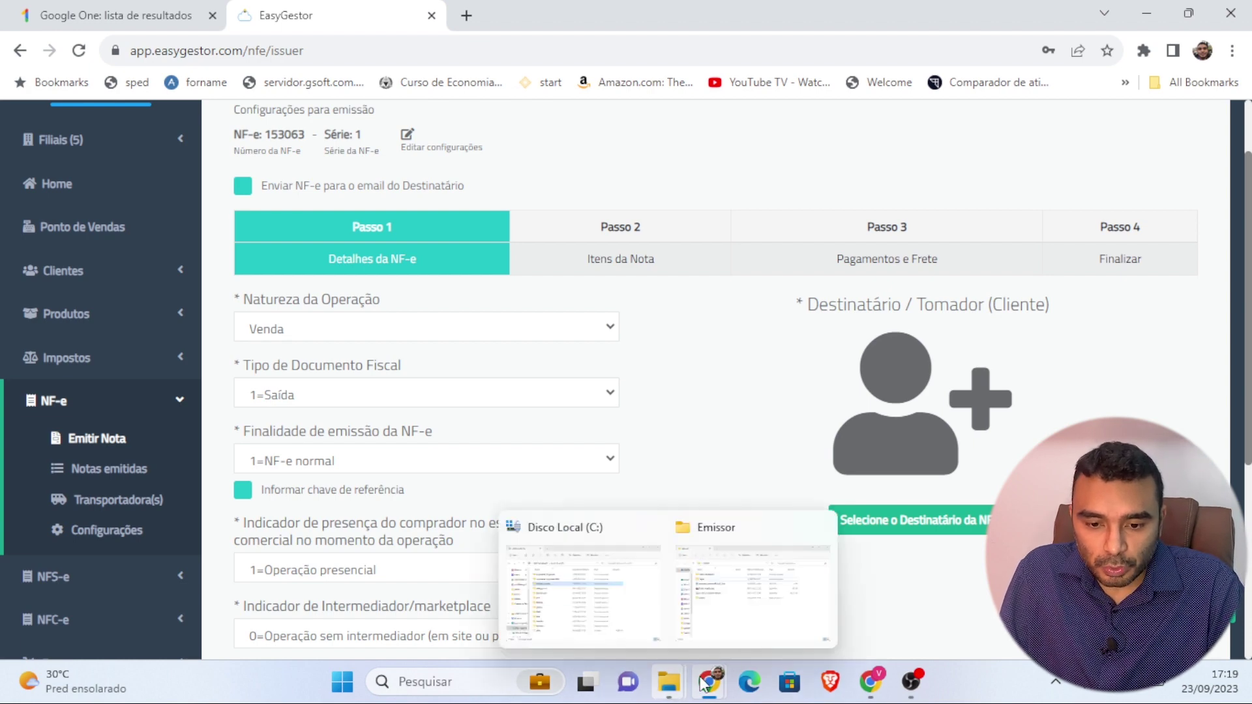
left_click(761, 586)
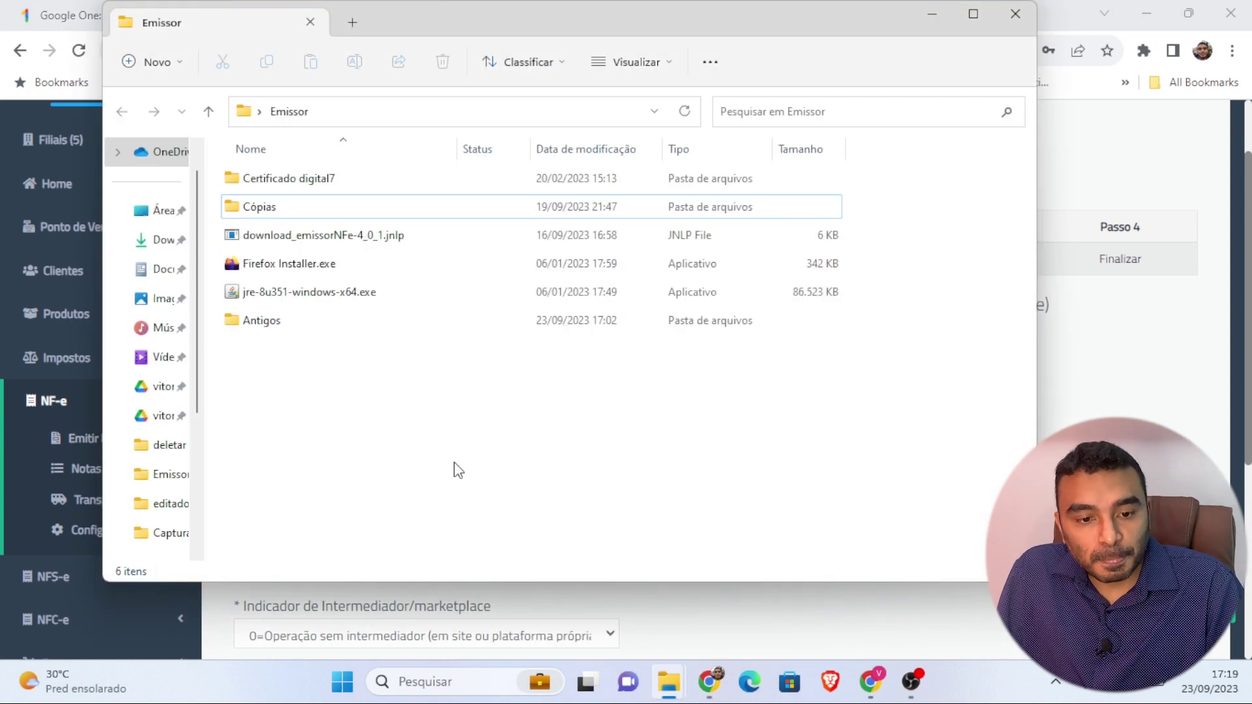
left_click(354, 242)
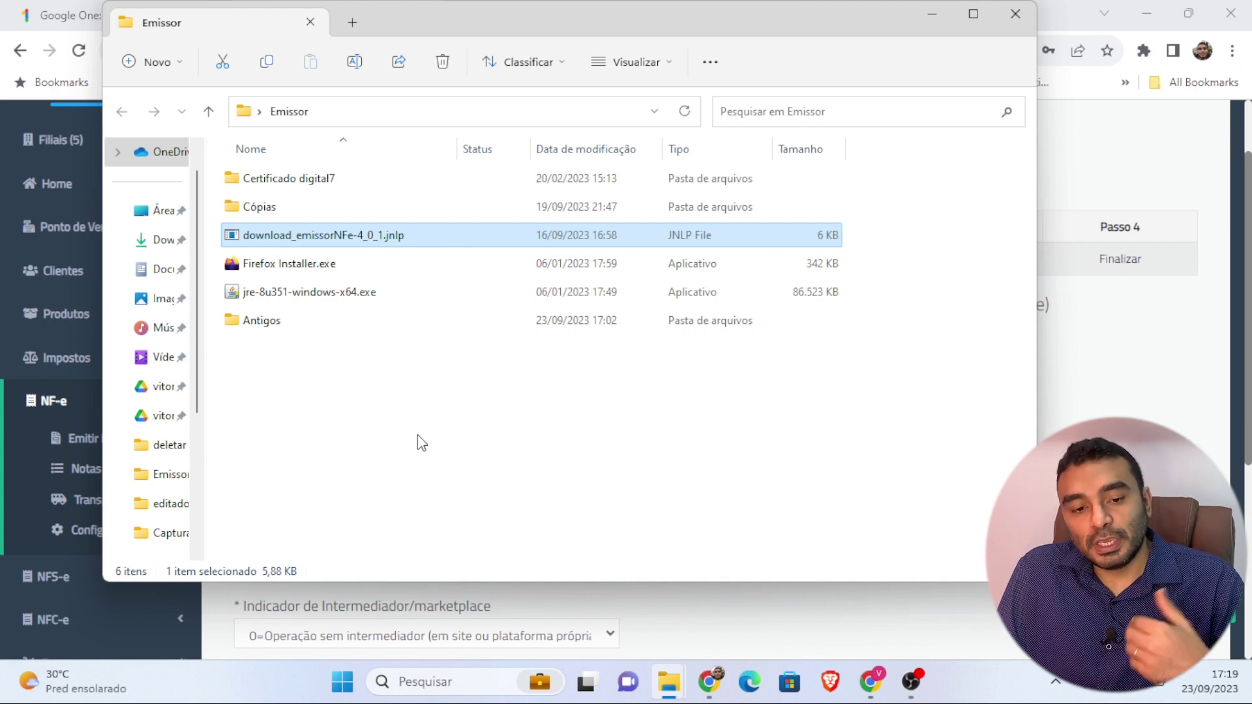
right_click(315, 236)
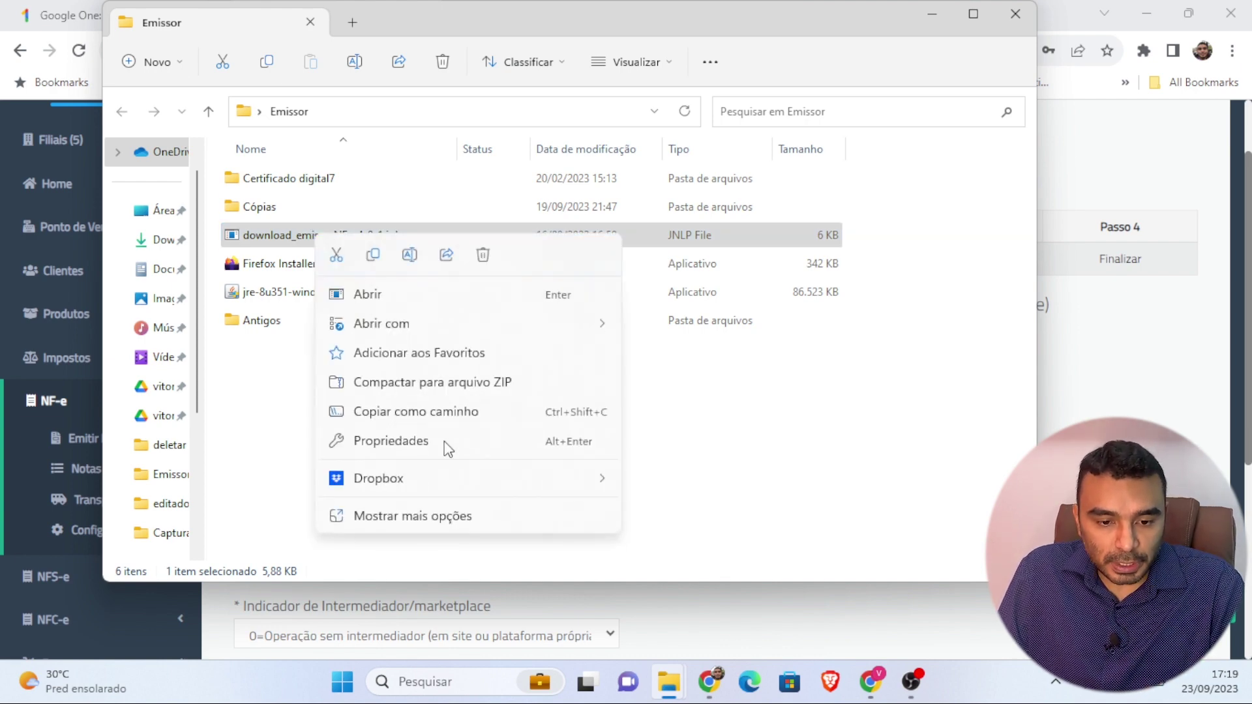
left_click(453, 447)
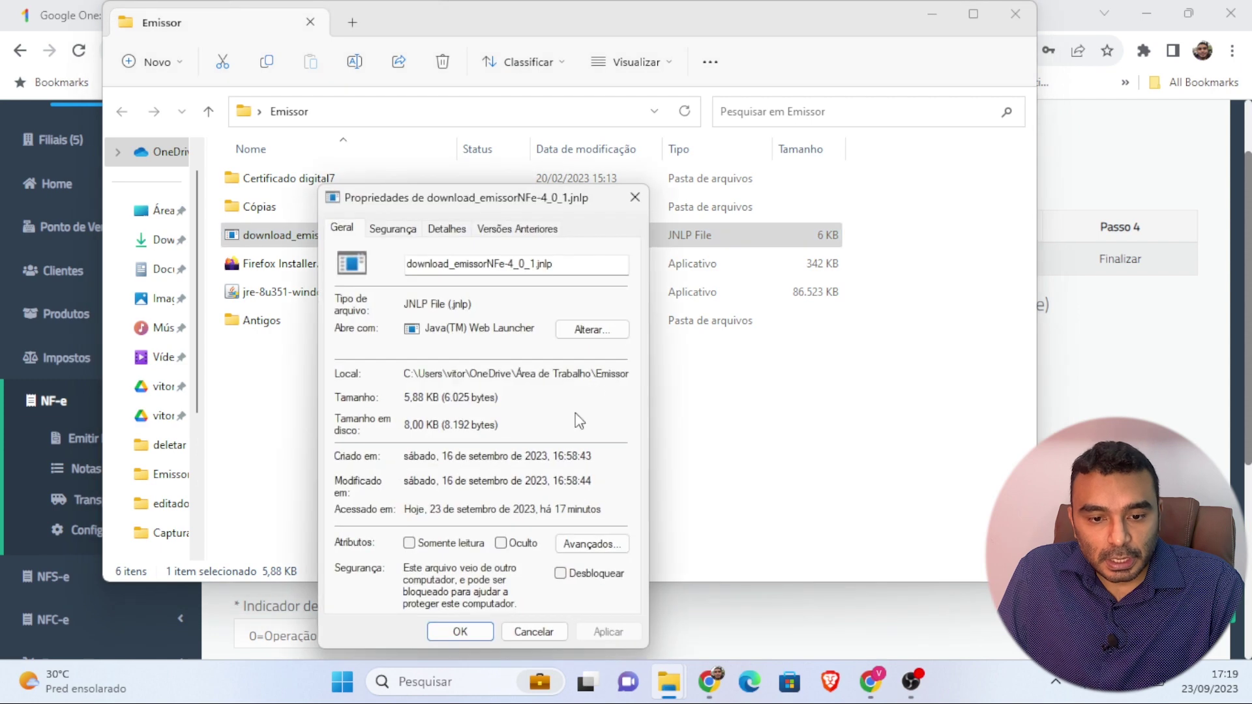
left_click_drag(586, 263, 347, 261)
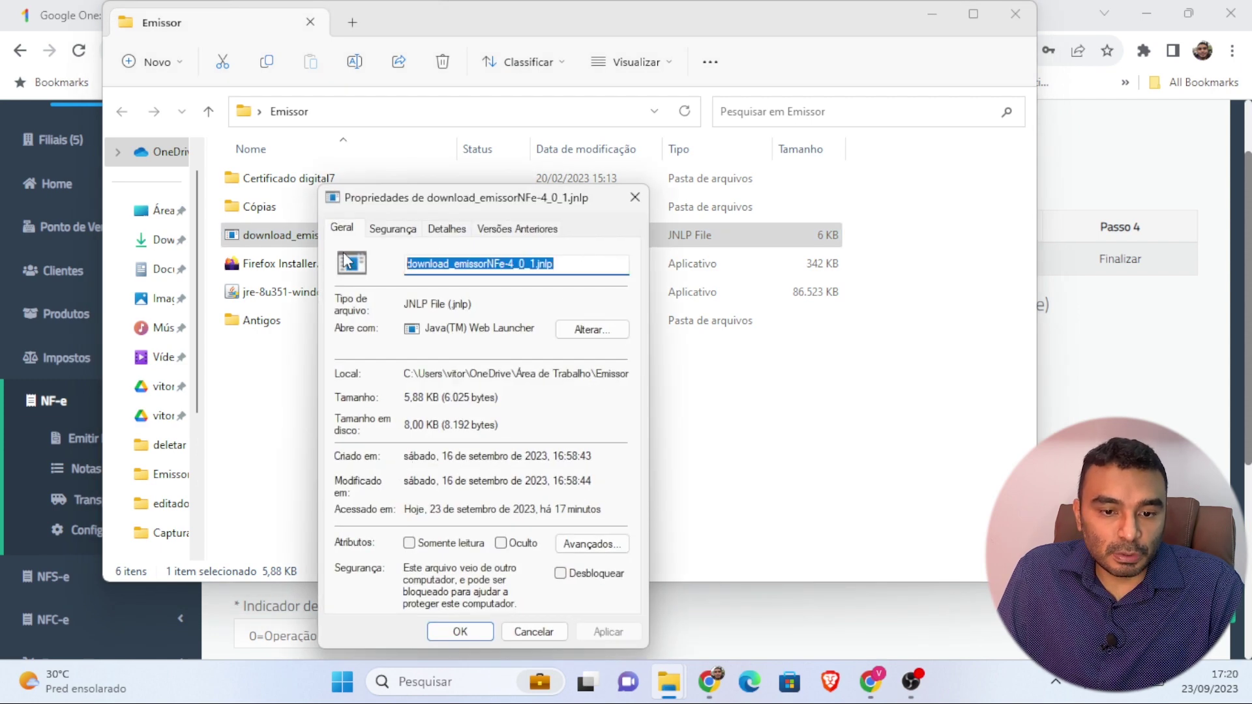
left_click(635, 197)
left_click(533, 411)
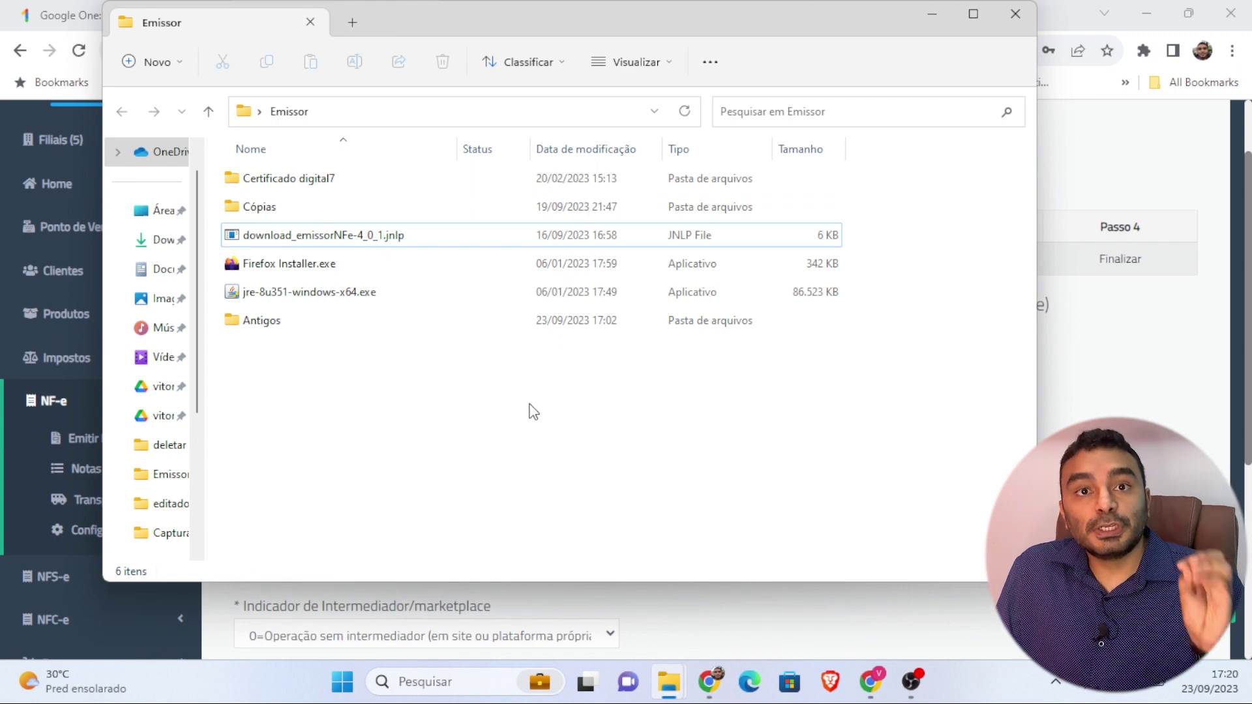
Switch to Chrome and open java.com in a new tab
key("alt+Tab")
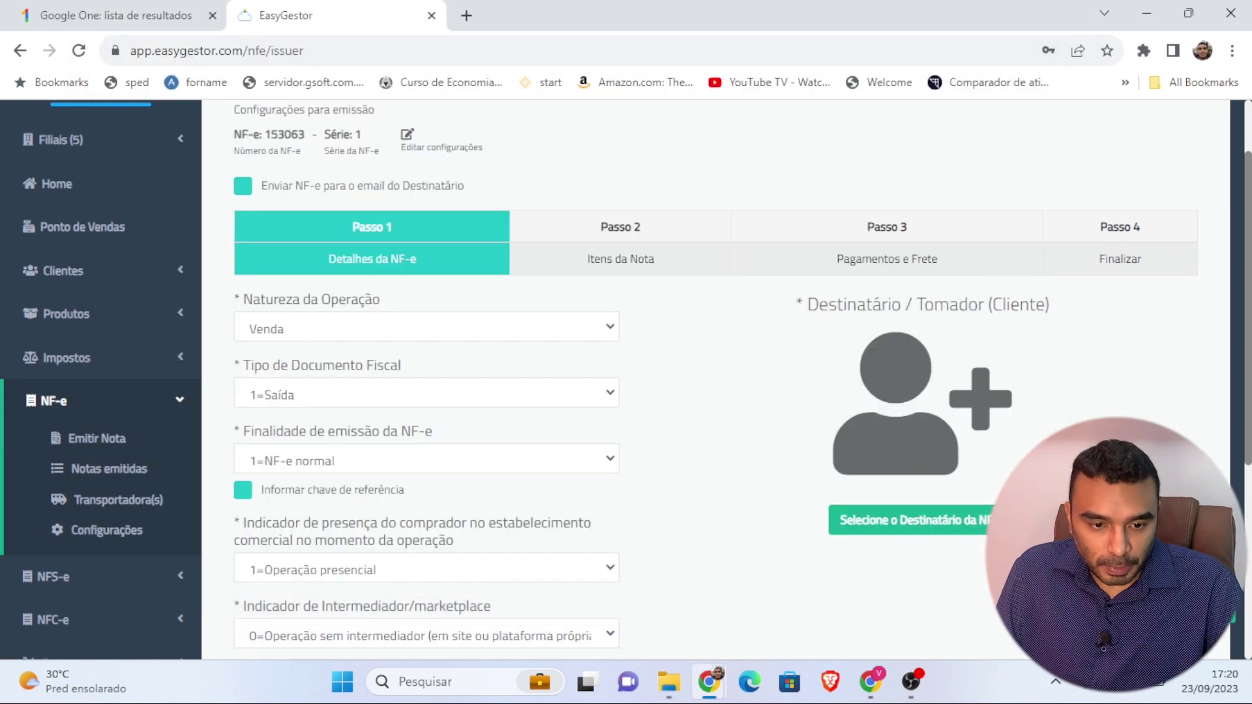
key("ctrl+t")
type("java.com")
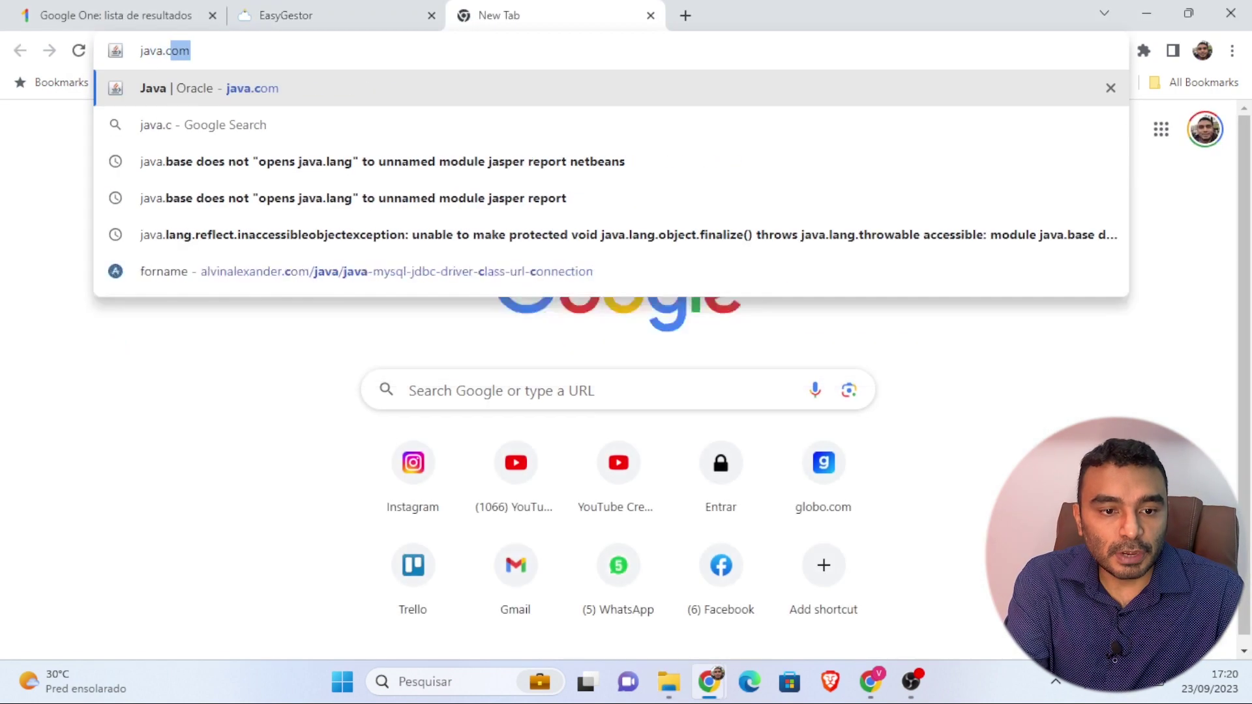
key("Return")
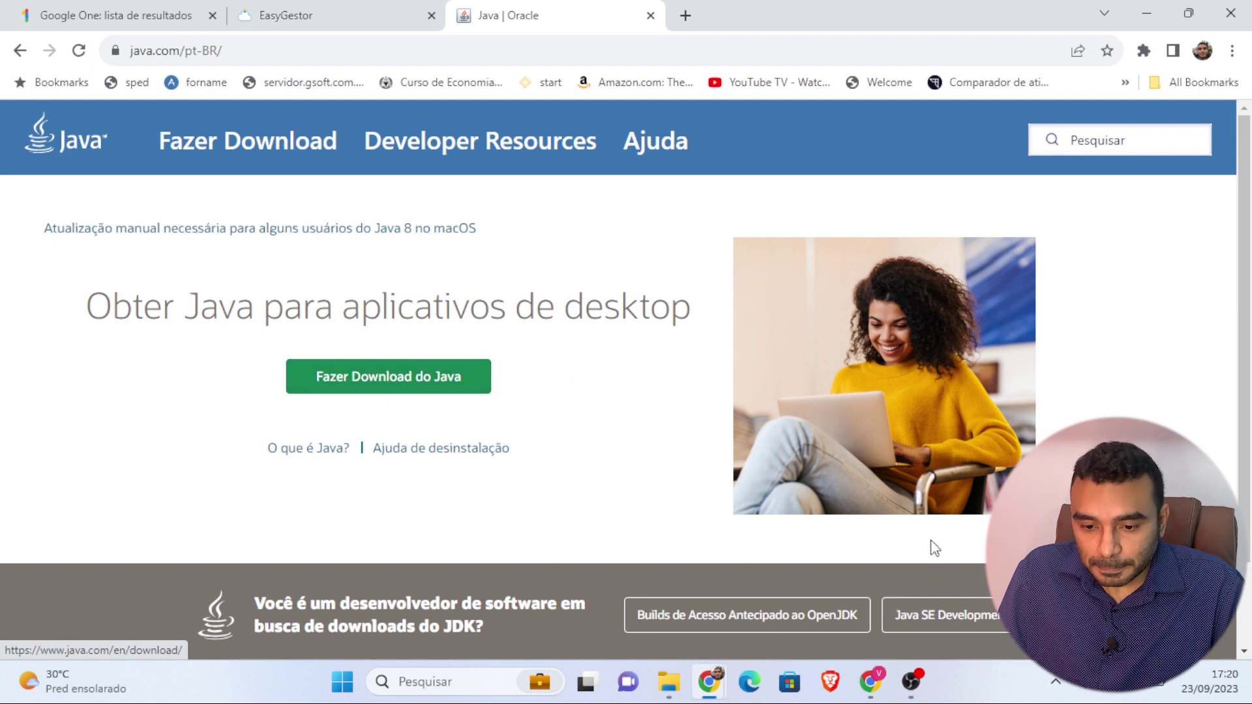
Return to the Emissor folder in File Explorer and point out the jre-8u351-windows-x64.exe installer
mouse_move(669, 682)
left_click(739, 591)
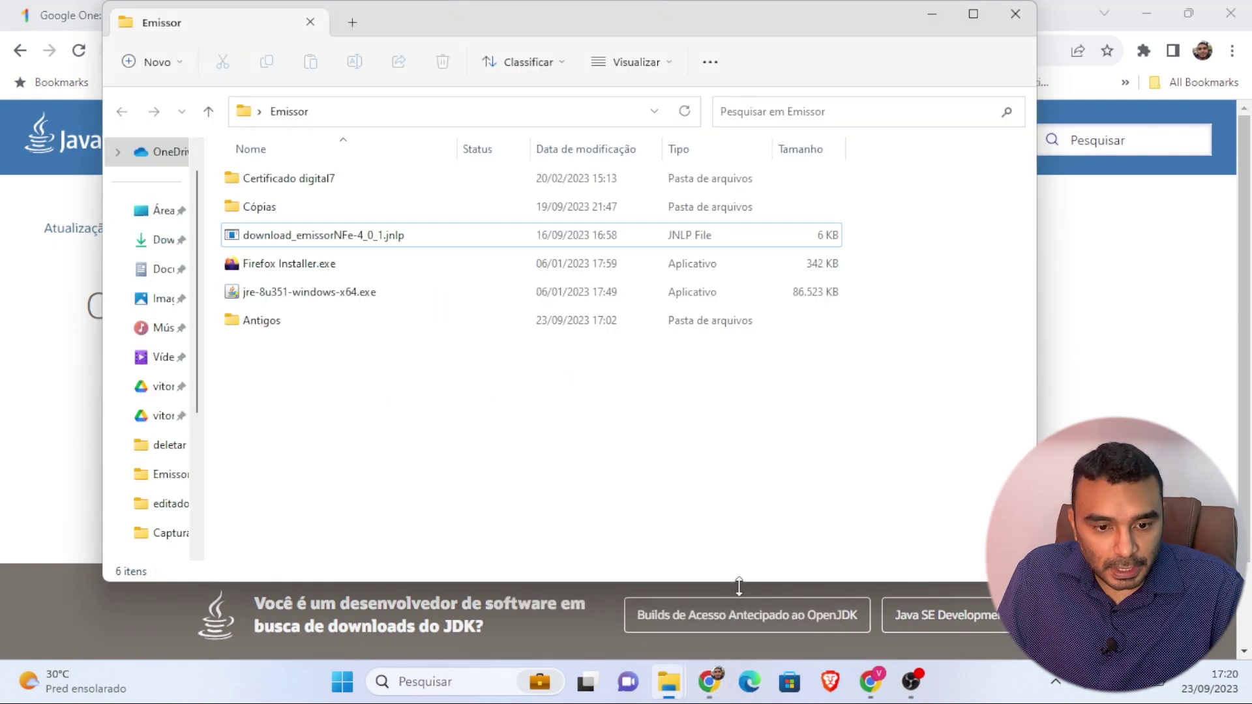
left_click(336, 295)
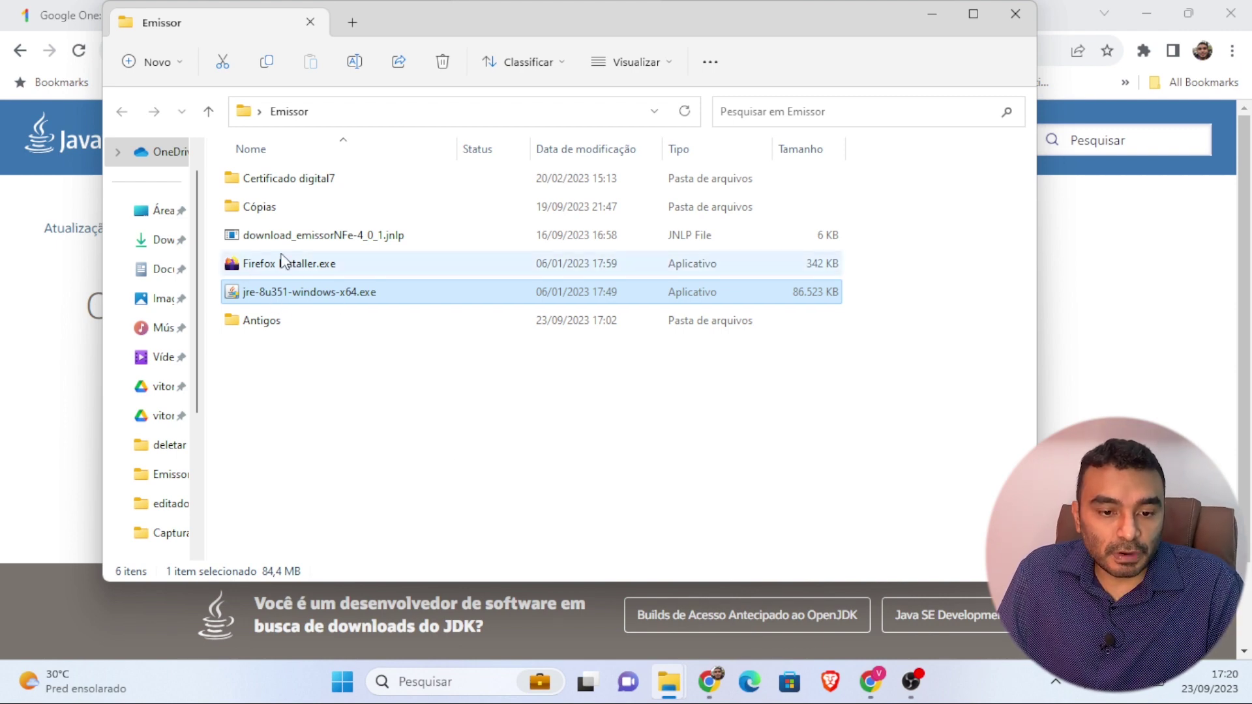
left_click(467, 461)
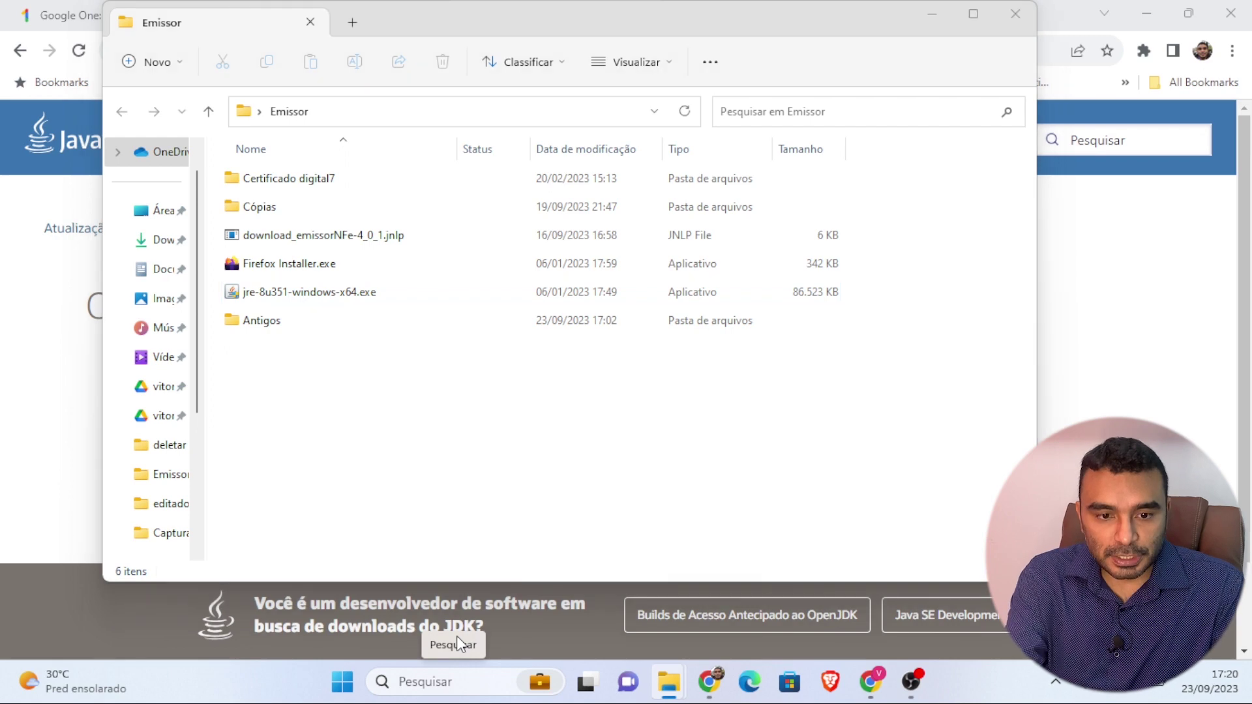
Search Windows for java, open Configurar Java and show its security settings
key("super")
type("js")
type("ava")
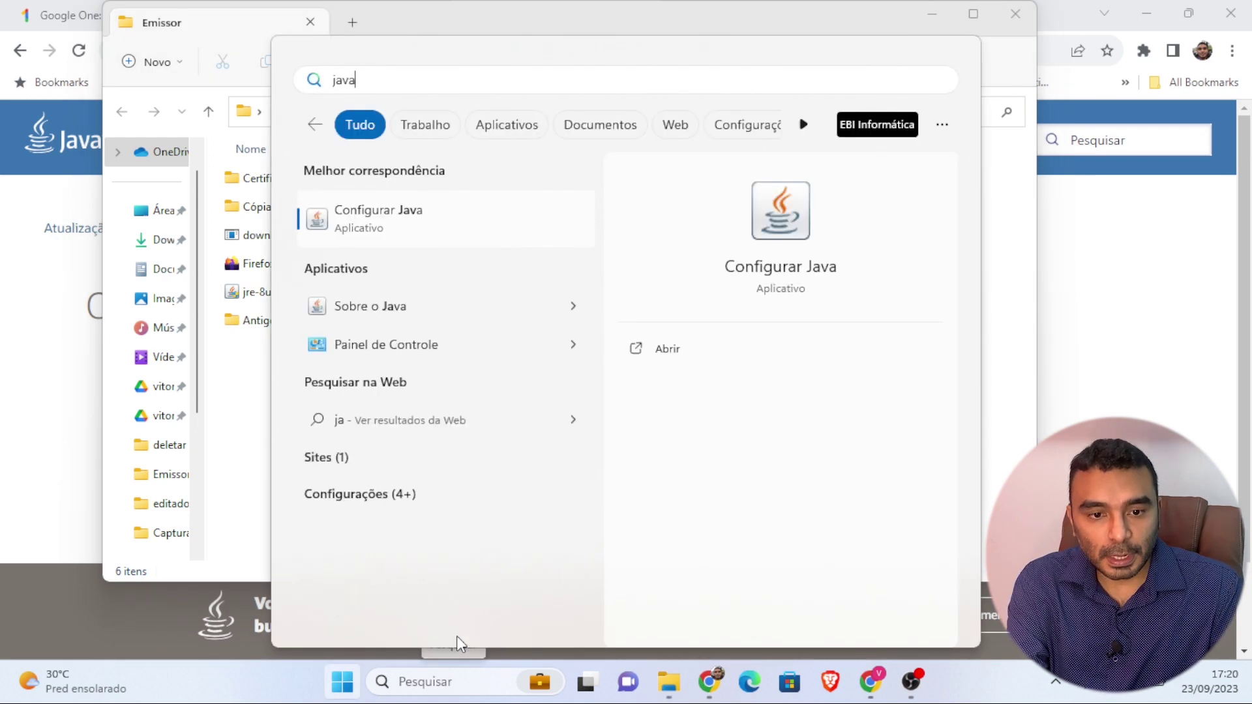
left_click(432, 227)
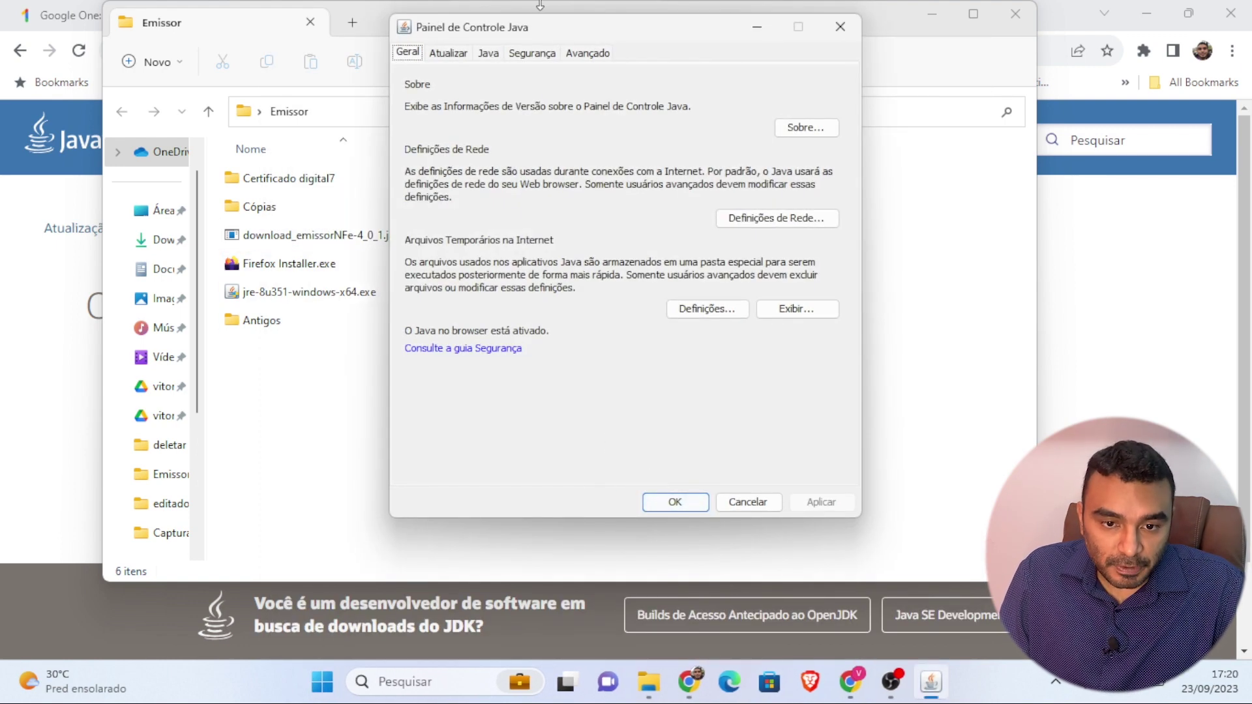
left_click(535, 54)
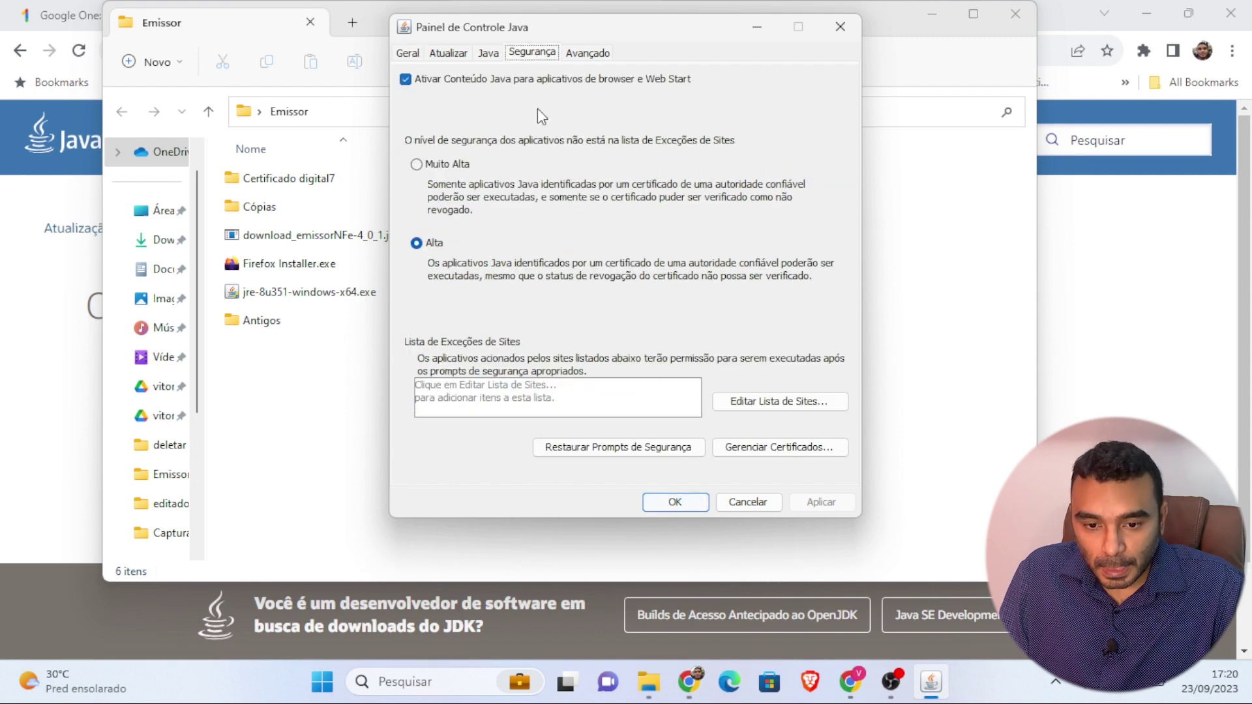
left_click(788, 403)
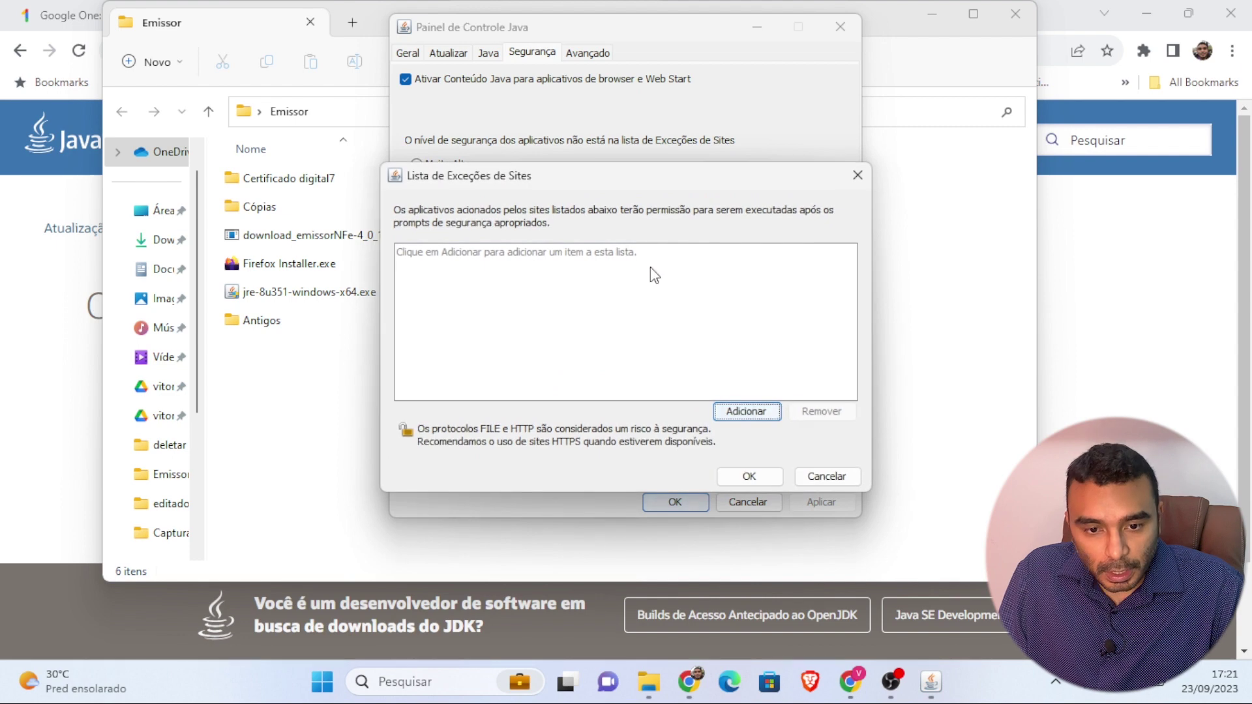
left_click(748, 416)
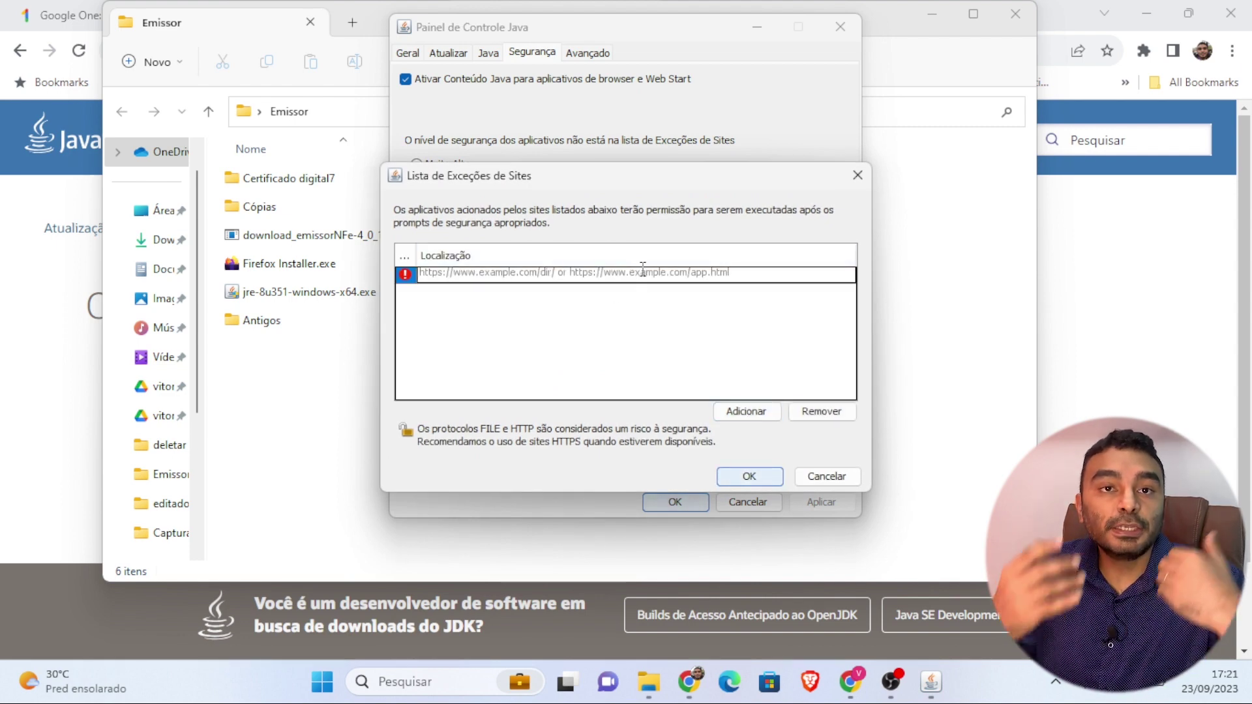
type("https://emissores.sebrae.com.br")
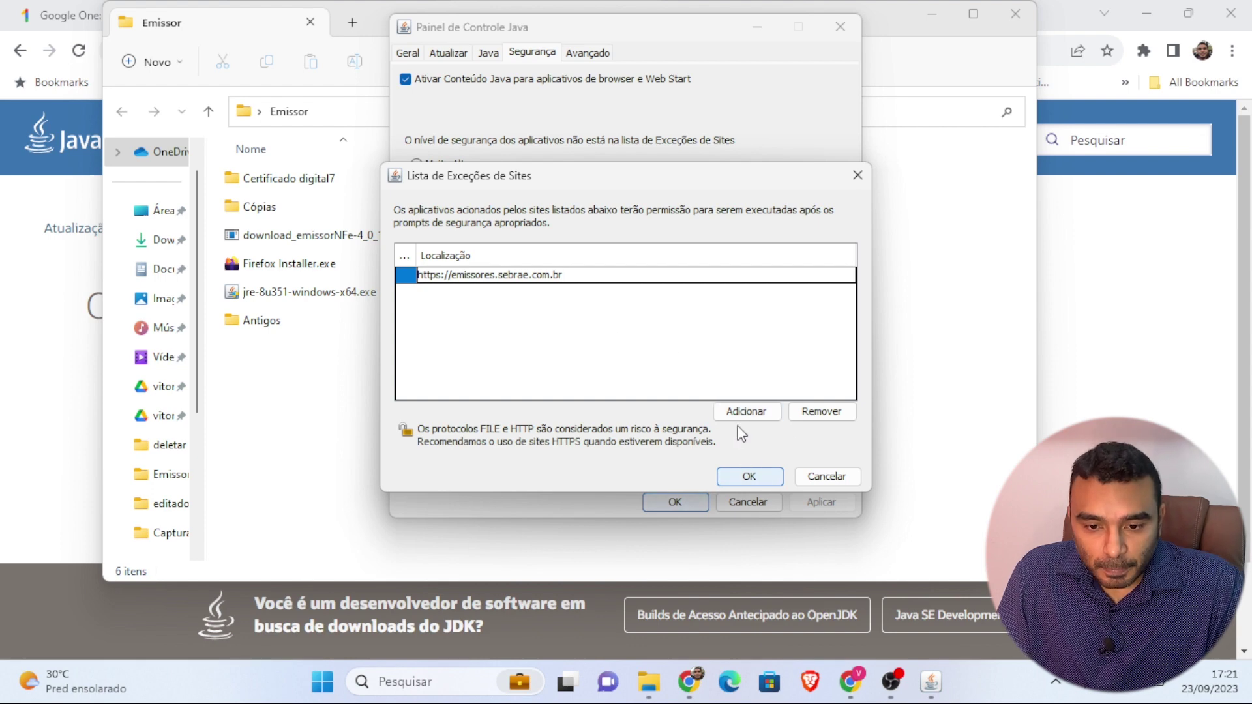
left_click(741, 334)
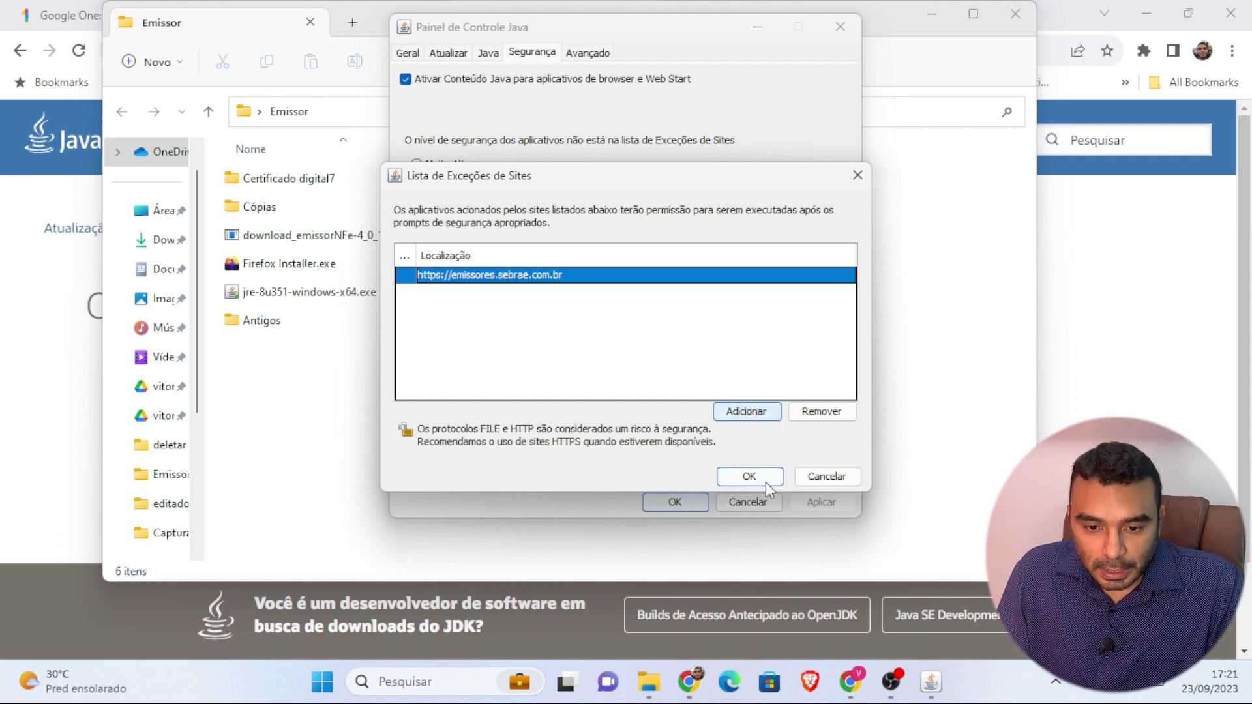
left_click(745, 477)
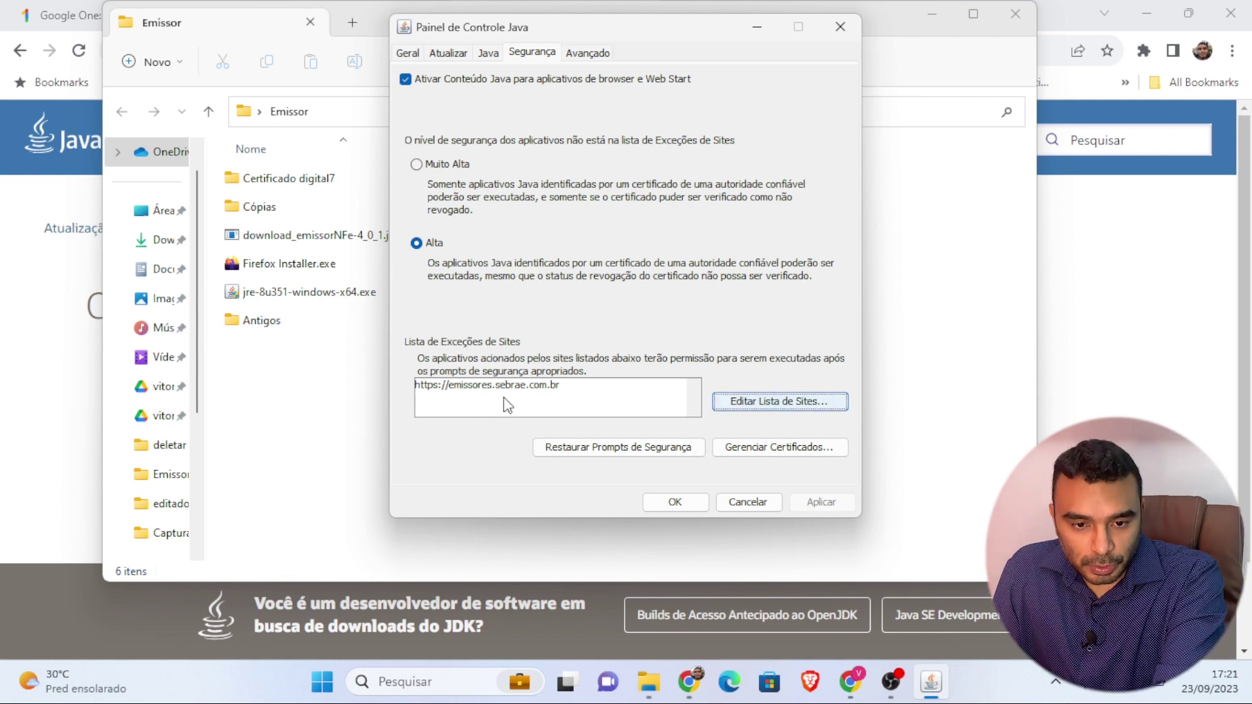
left_click(690, 503)
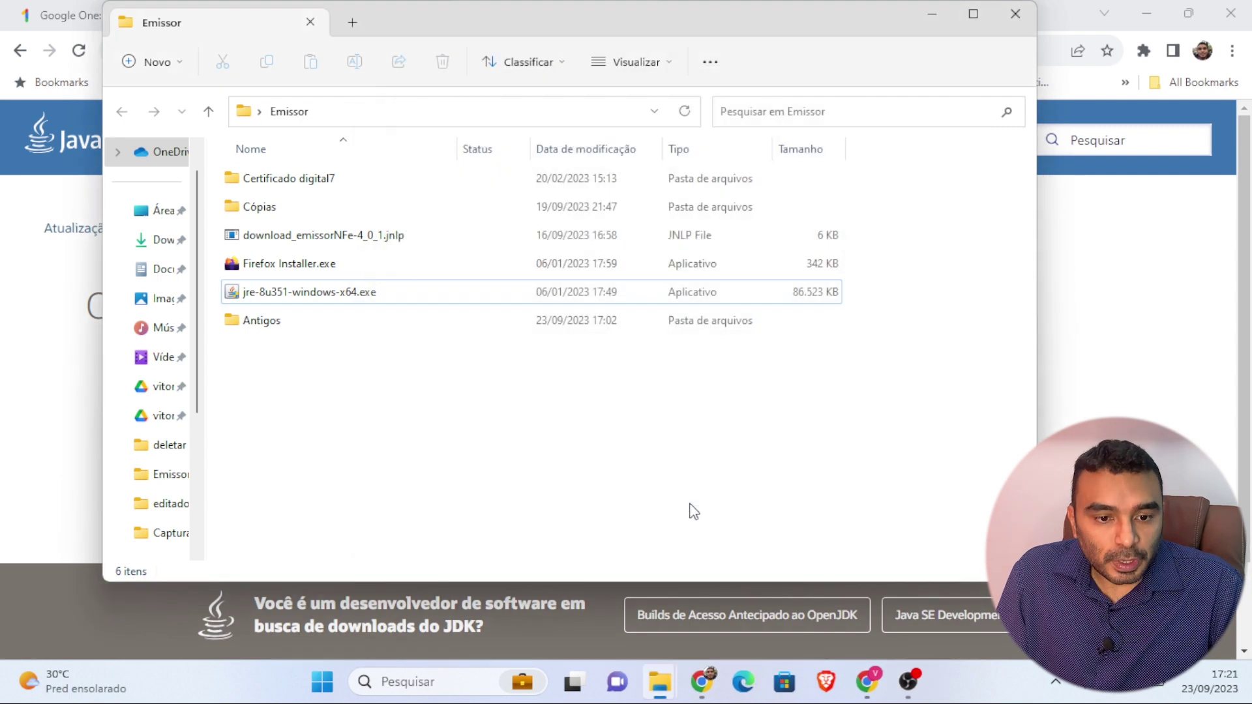
Launch download_emissorNFe-4_0_1.jnlp from the Emissor folder and accept the security risk to run the NF-e issuer
double_click(370, 240)
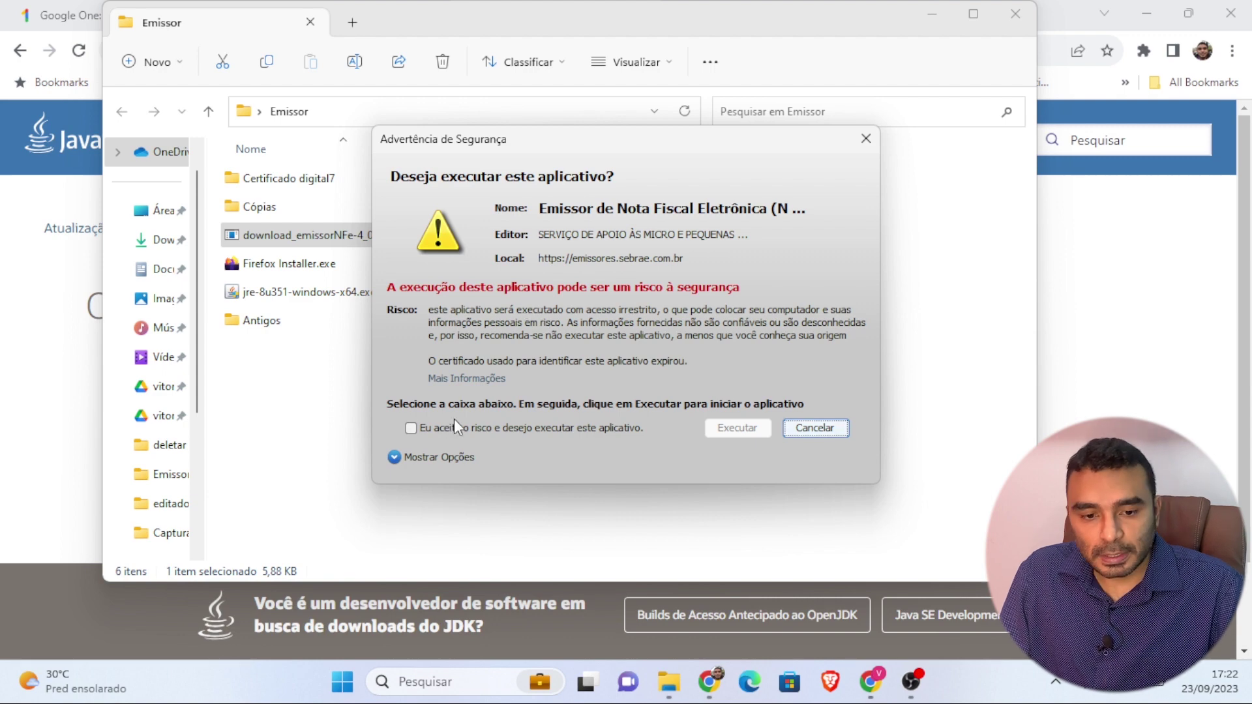
left_click(411, 429)
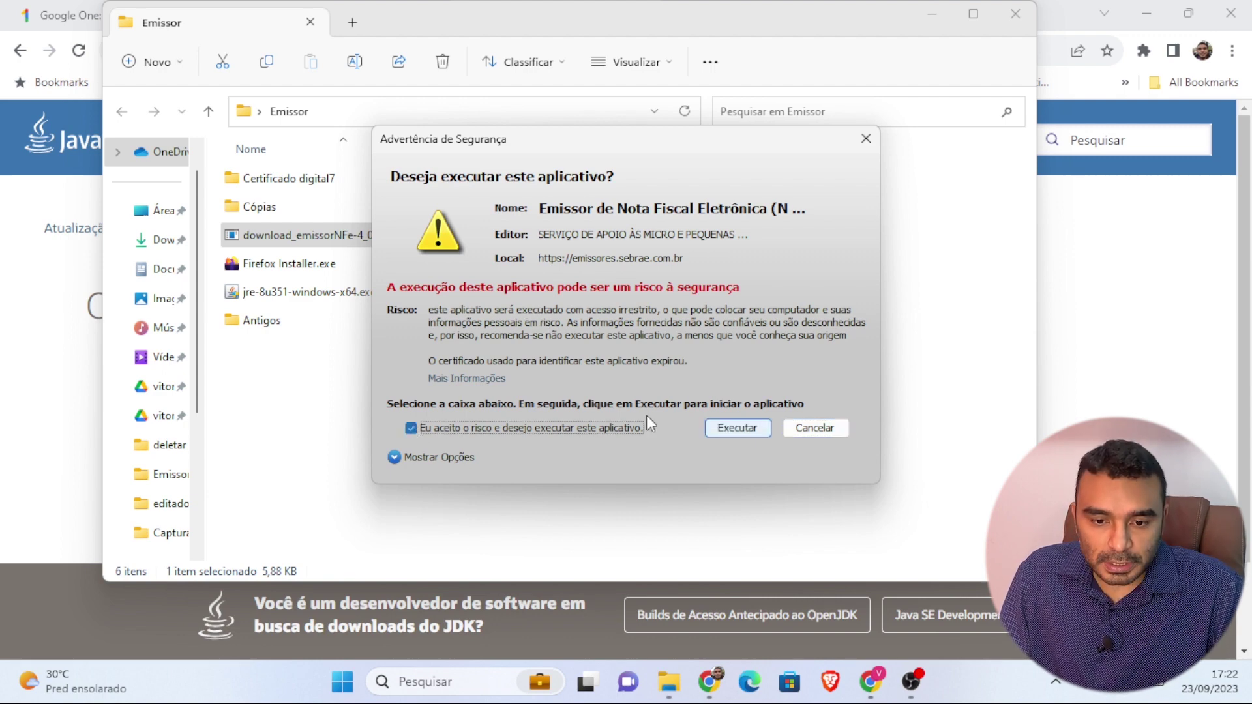
left_click(738, 429)
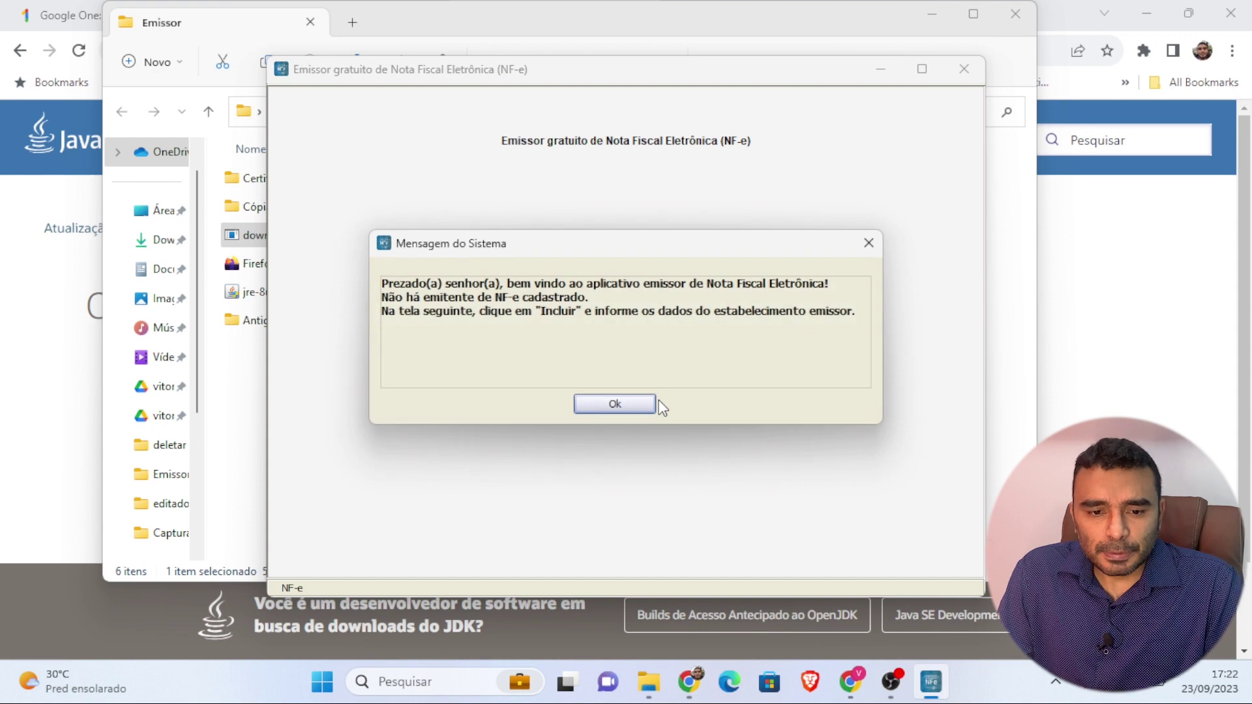
Dismiss the welcome message and the Novo Emissor migration notice, and exit the NF-e issuer
left_click(609, 402)
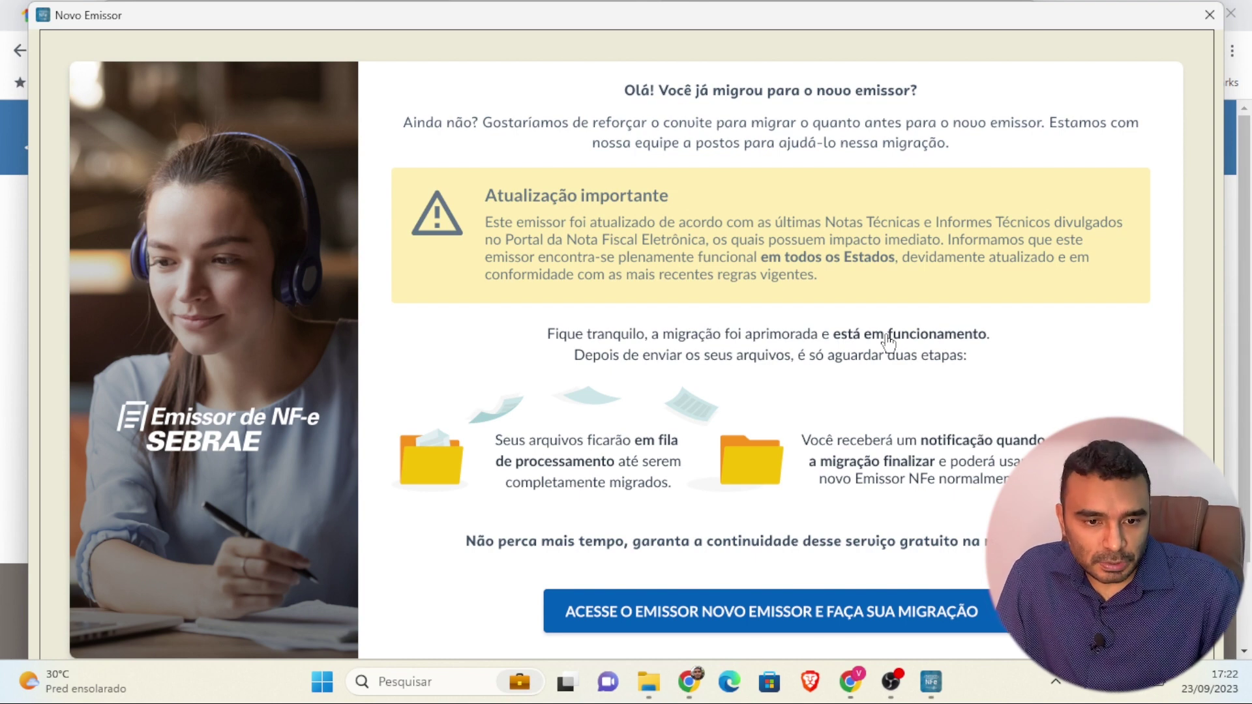
left_click(1210, 15)
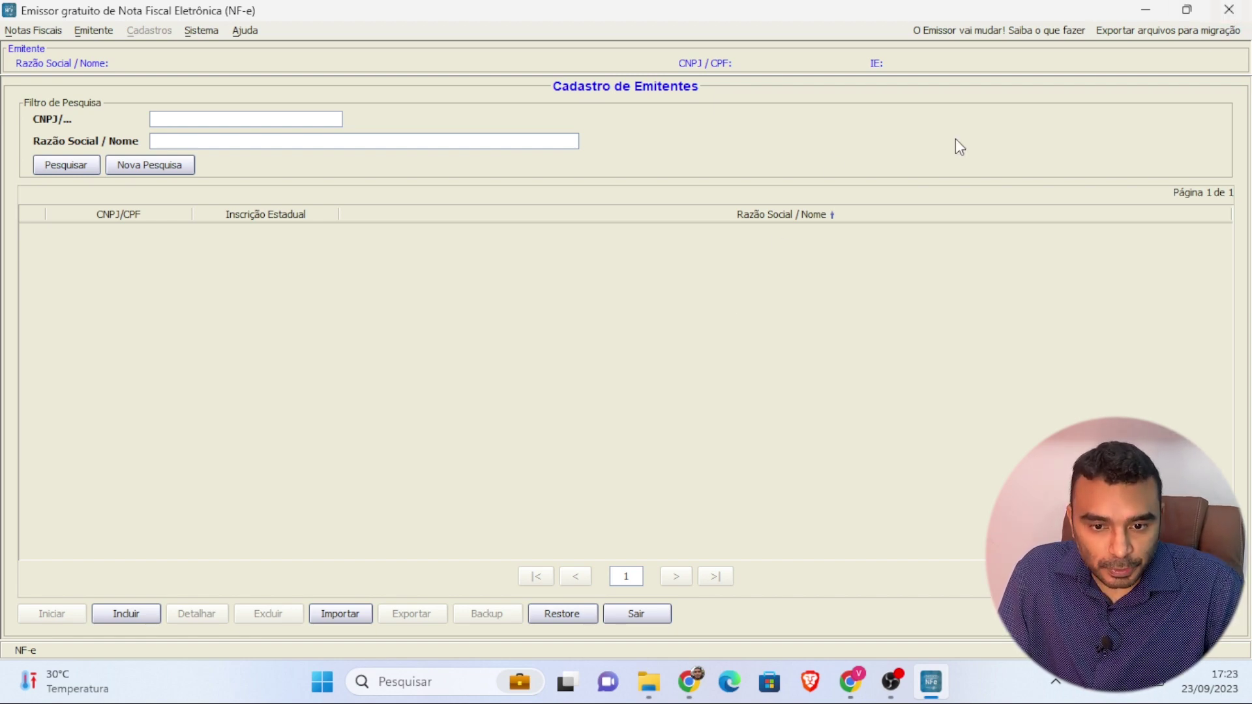
left_click(1239, 9)
left_click(626, 519)
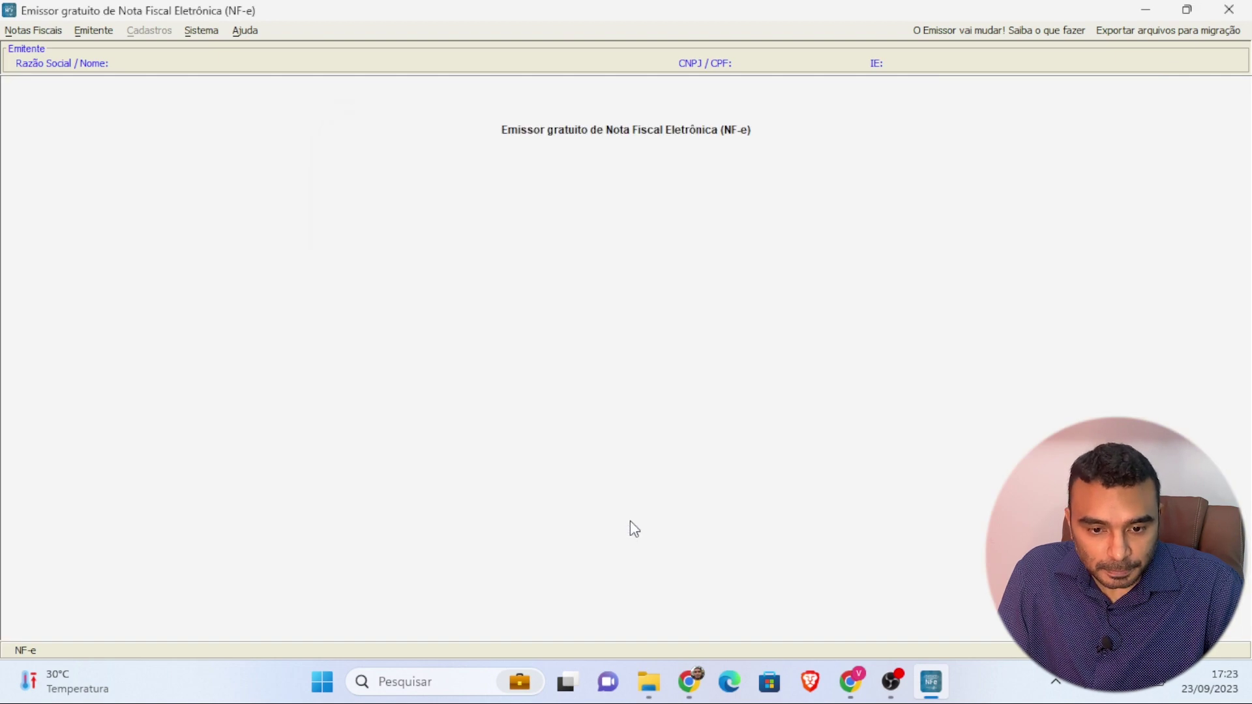
Open Disco Local (C:) from Este Computador in File Explorer and select the database_backup folder
mouse_move(649, 690)
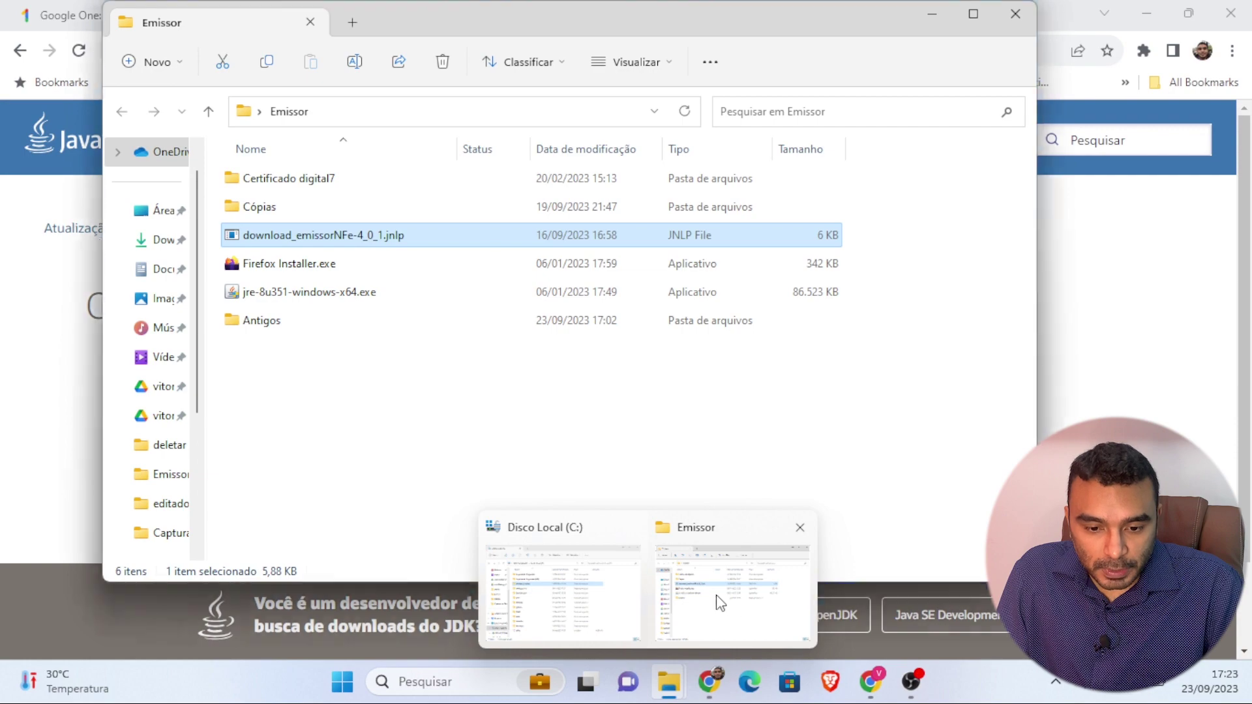
mouse_move(594, 590)
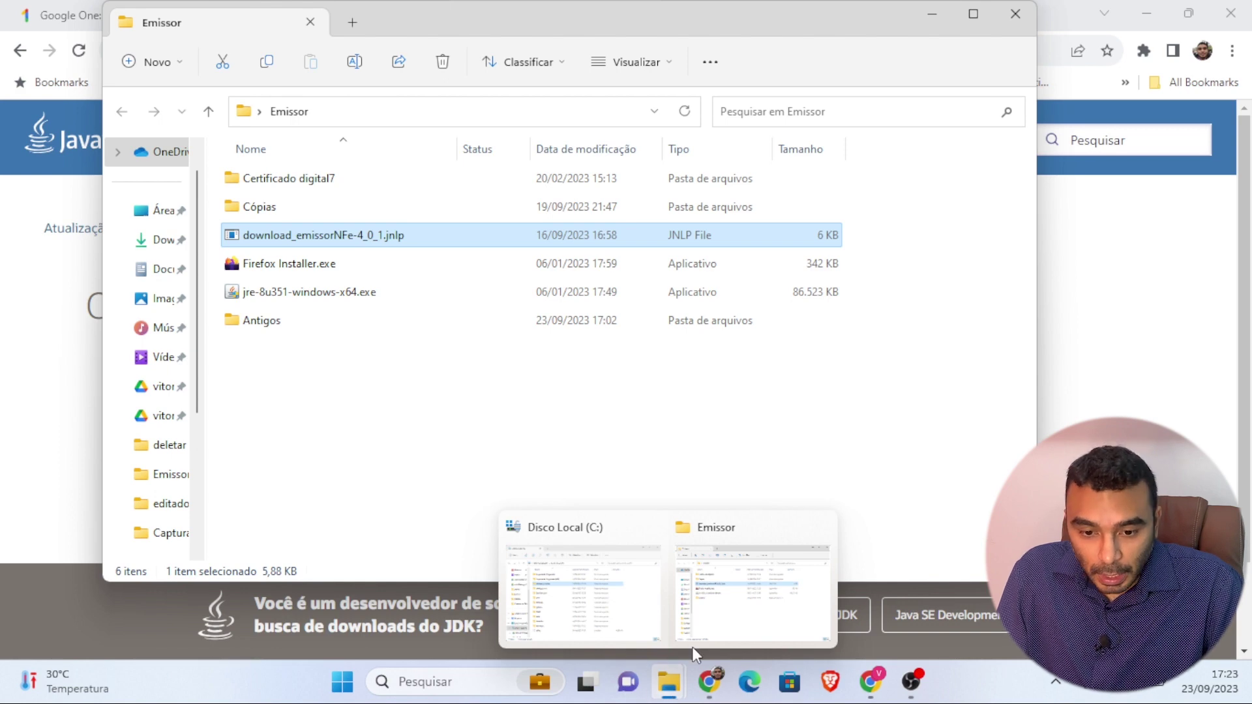
scroll(150, 421, "down", 2)
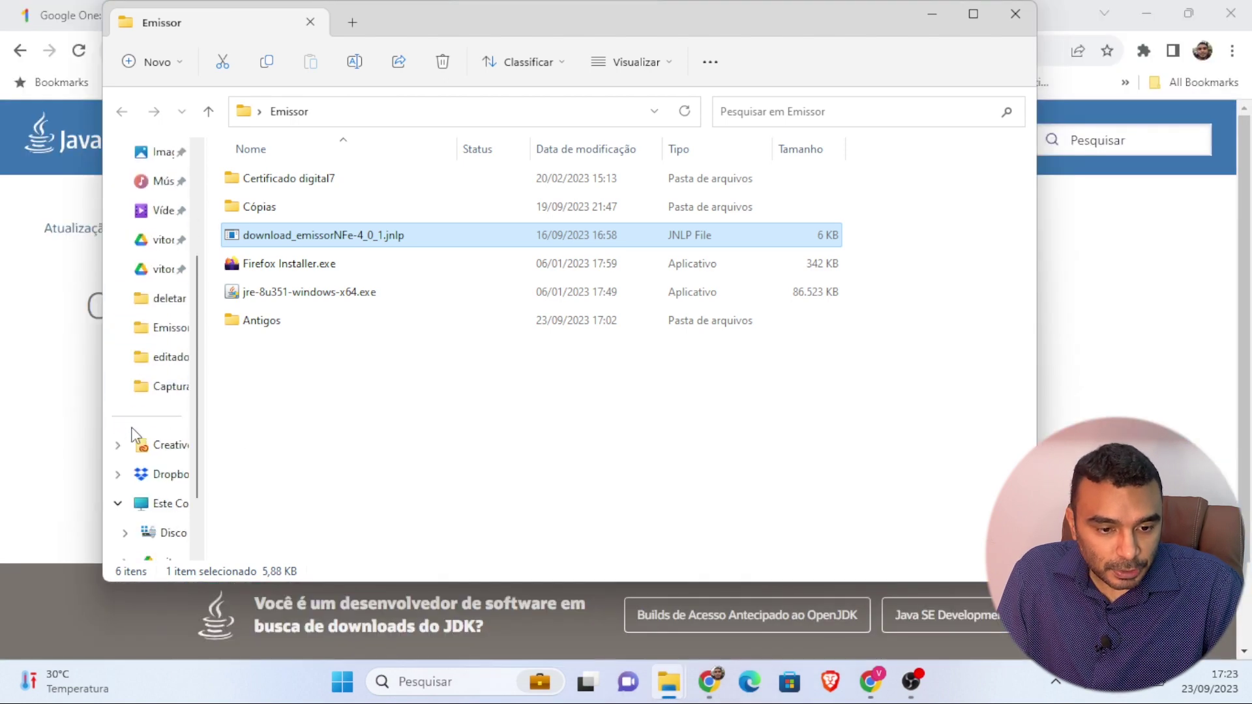
left_click(168, 514)
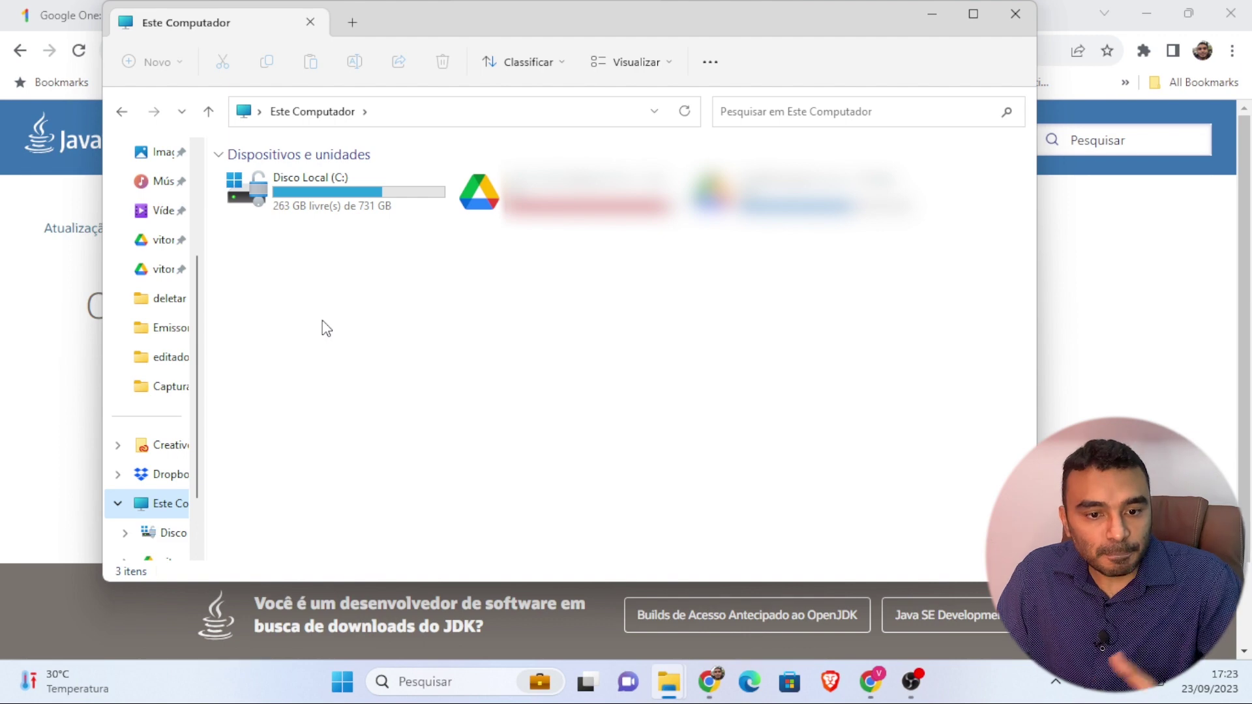
double_click(367, 204)
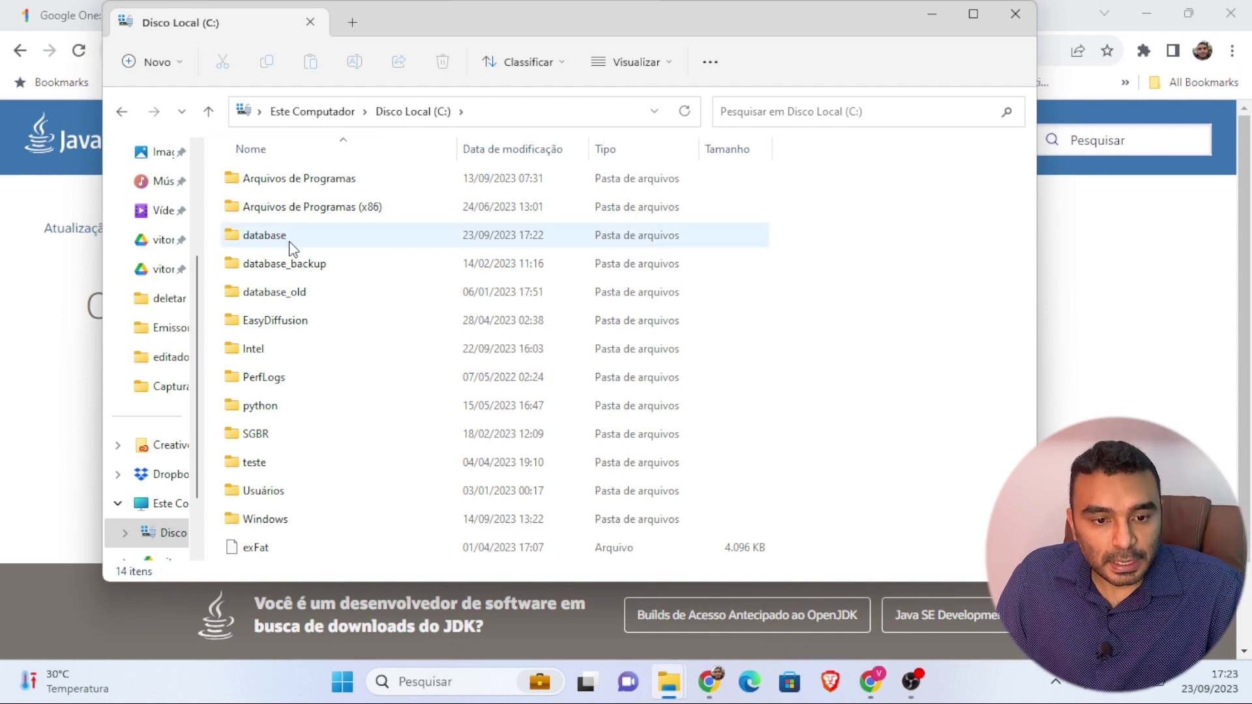
mouse_move(283, 236)
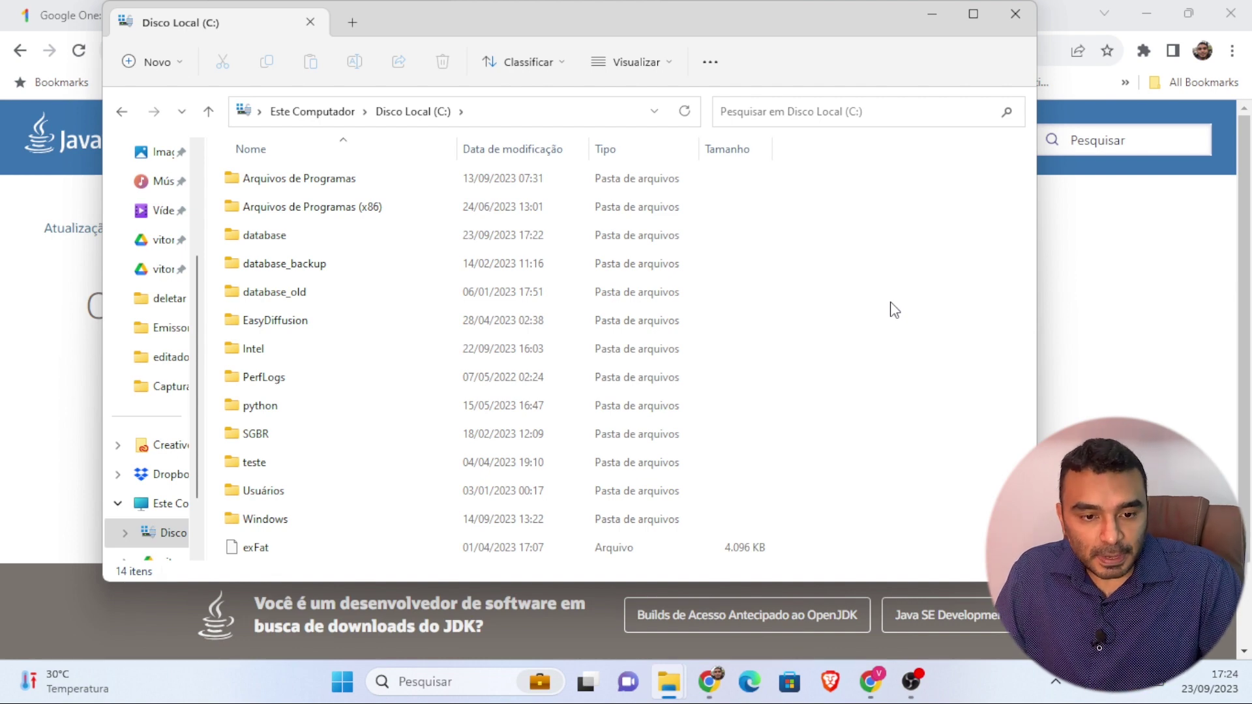
left_click(315, 264)
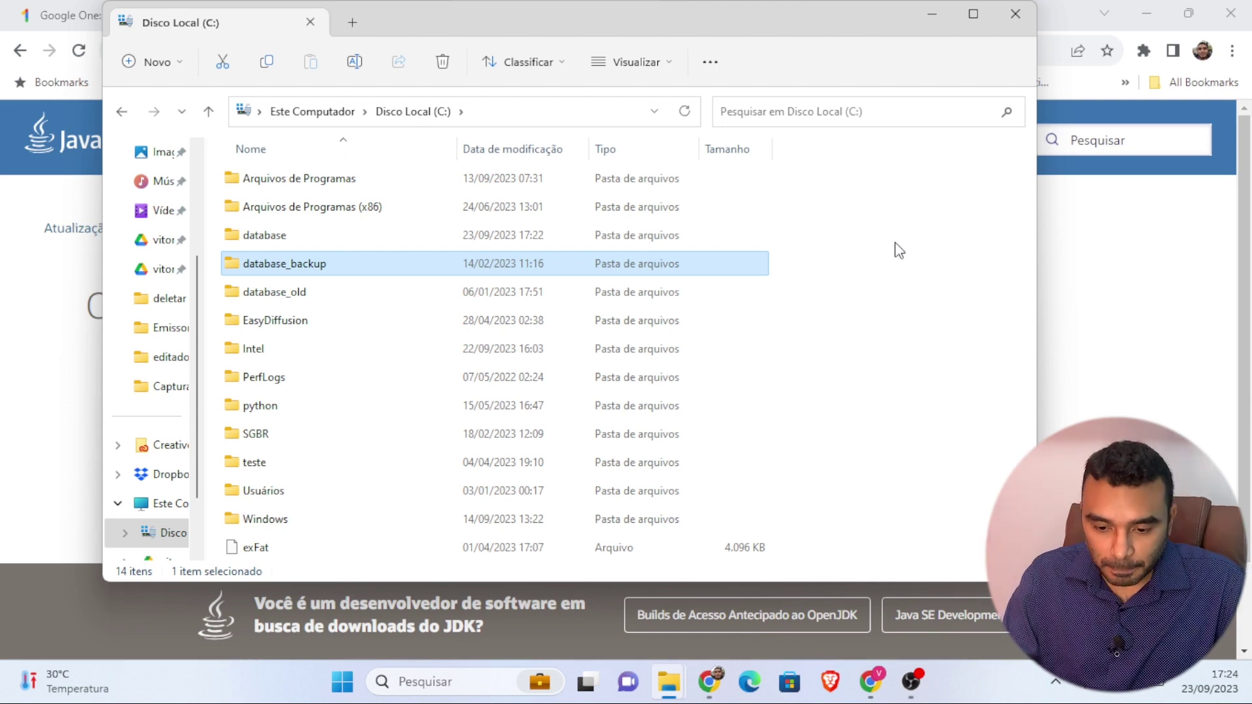
Rename the database folder on drive C as database_nova
key("Up")
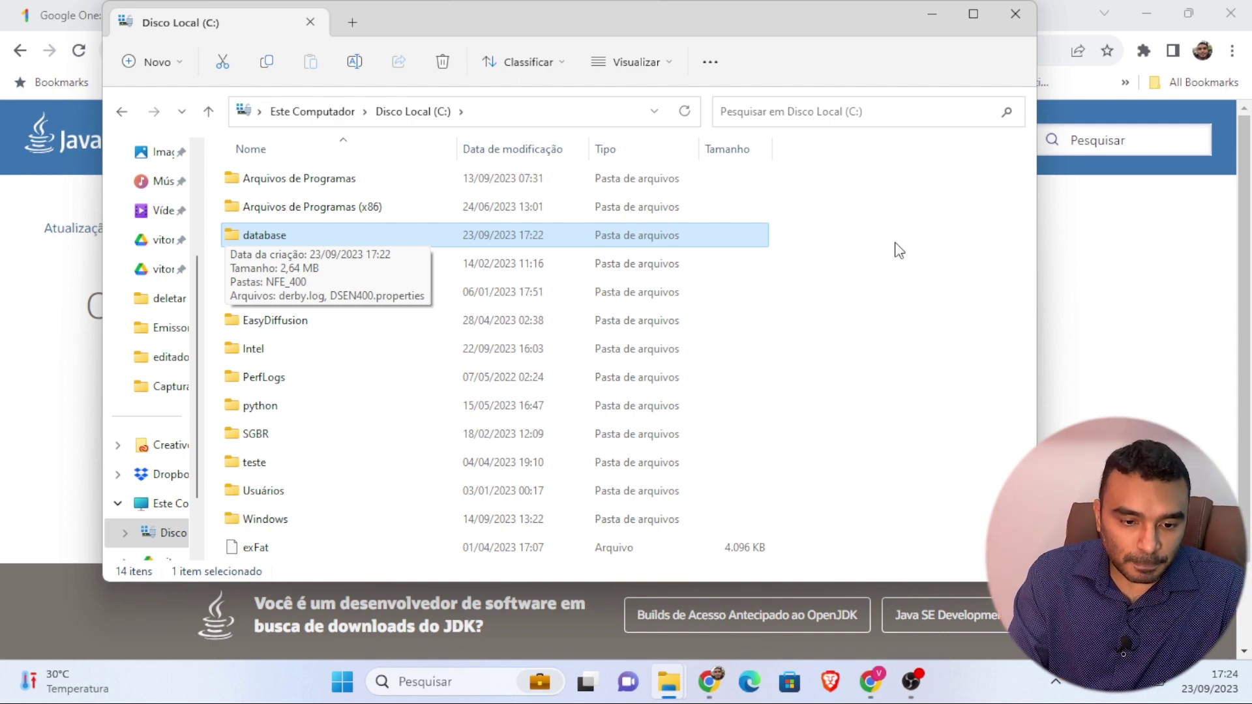
key("F2")
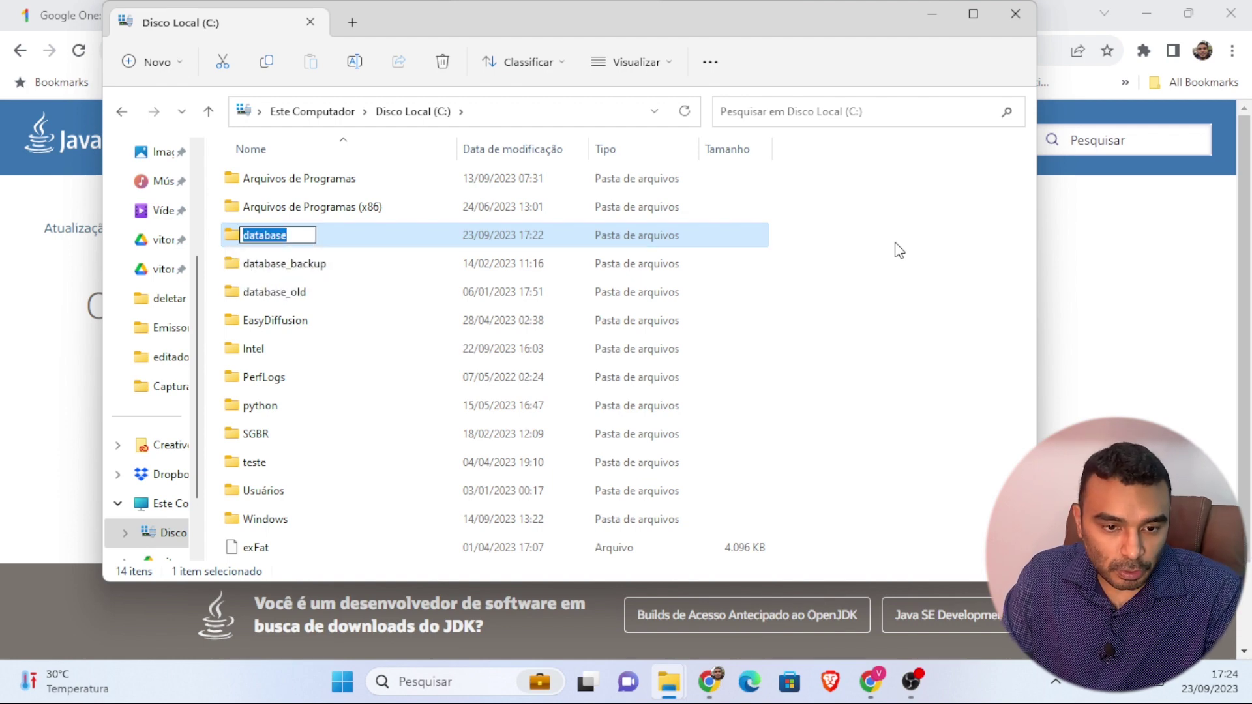
key("End")
type("_nova")
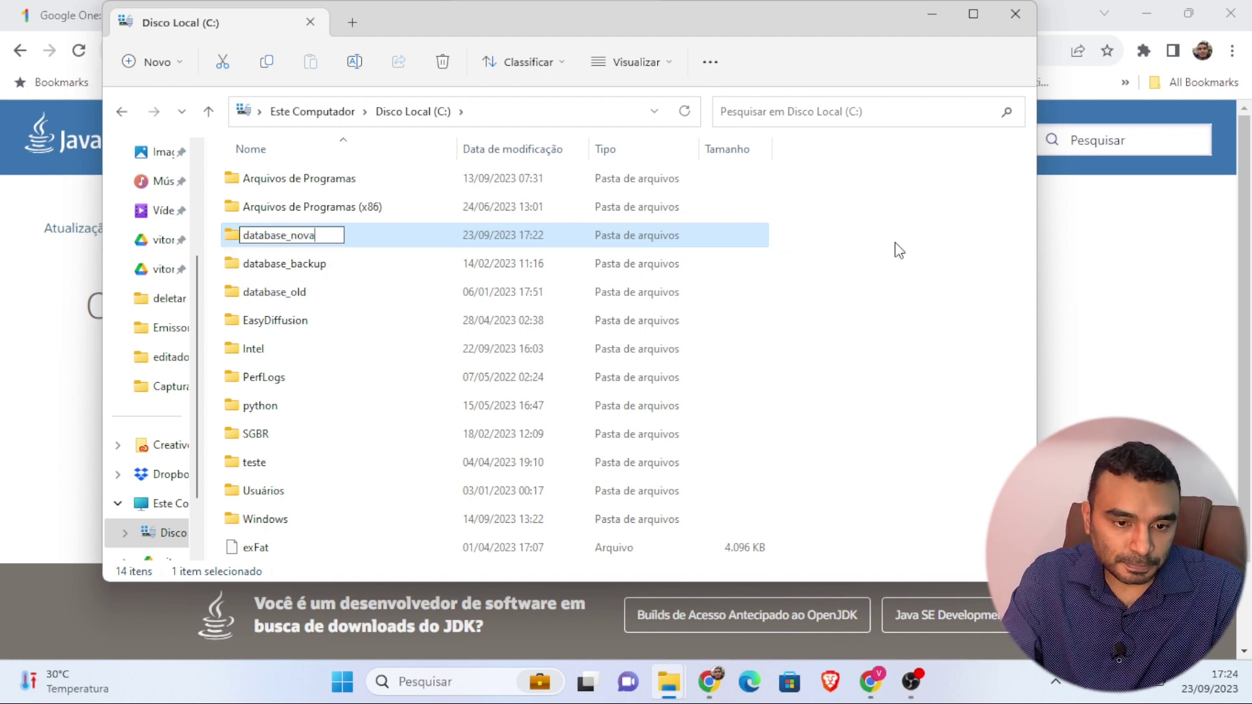
key("Return")
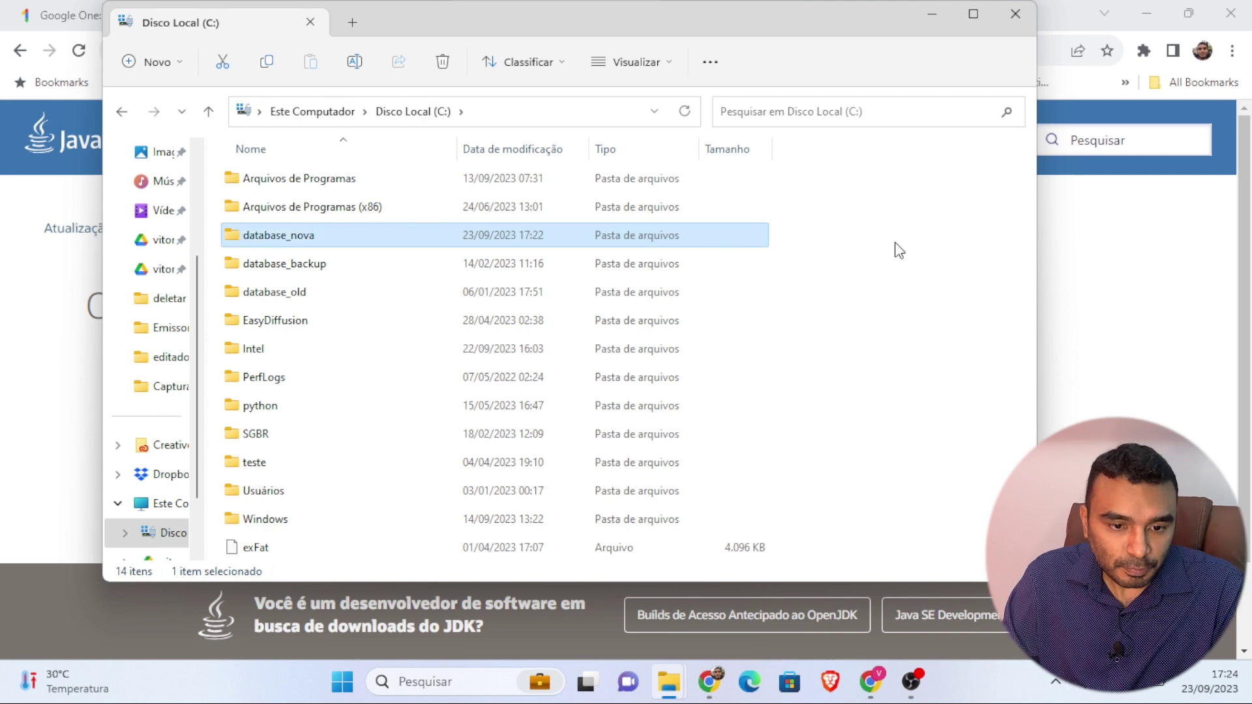
Rename the database_backup folder on drive C as database
left_click(318, 266)
key("F2")
key("End")
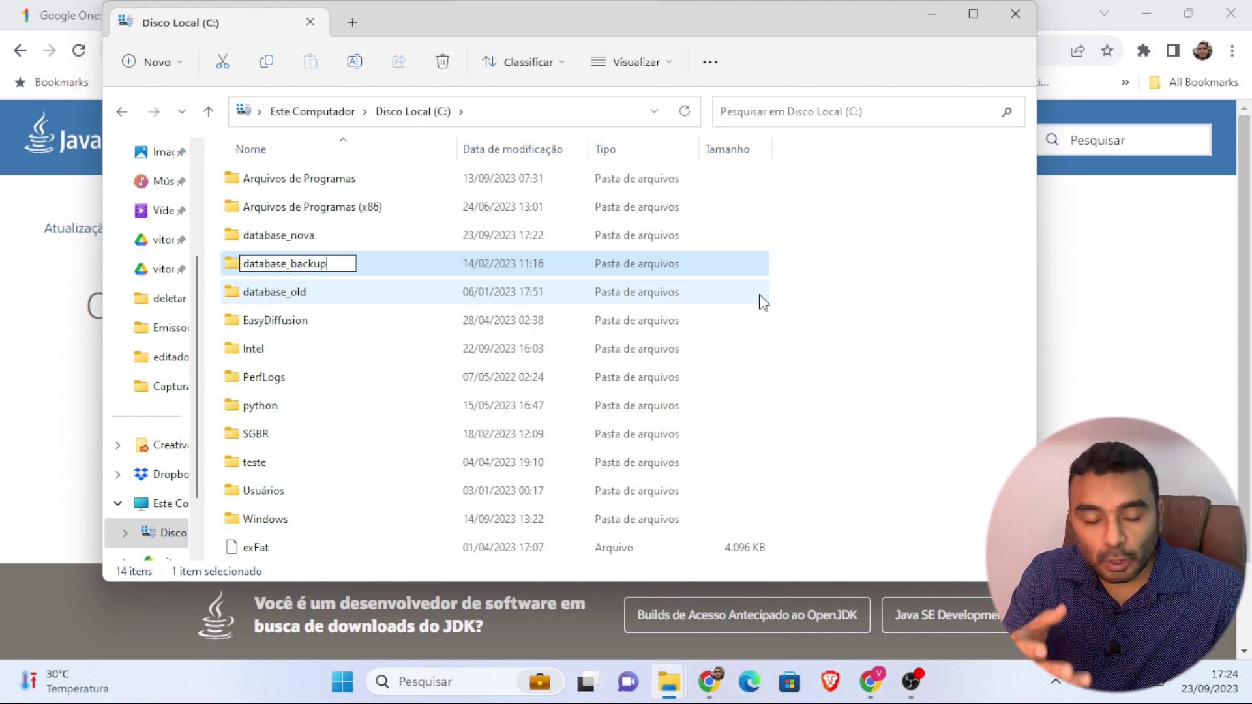
key("BackSpace")
key("BackSpace")
key("BackSpace")
key("BackSpace")
key("BackSpace")
key("BackSpace")
key("BackSpace")
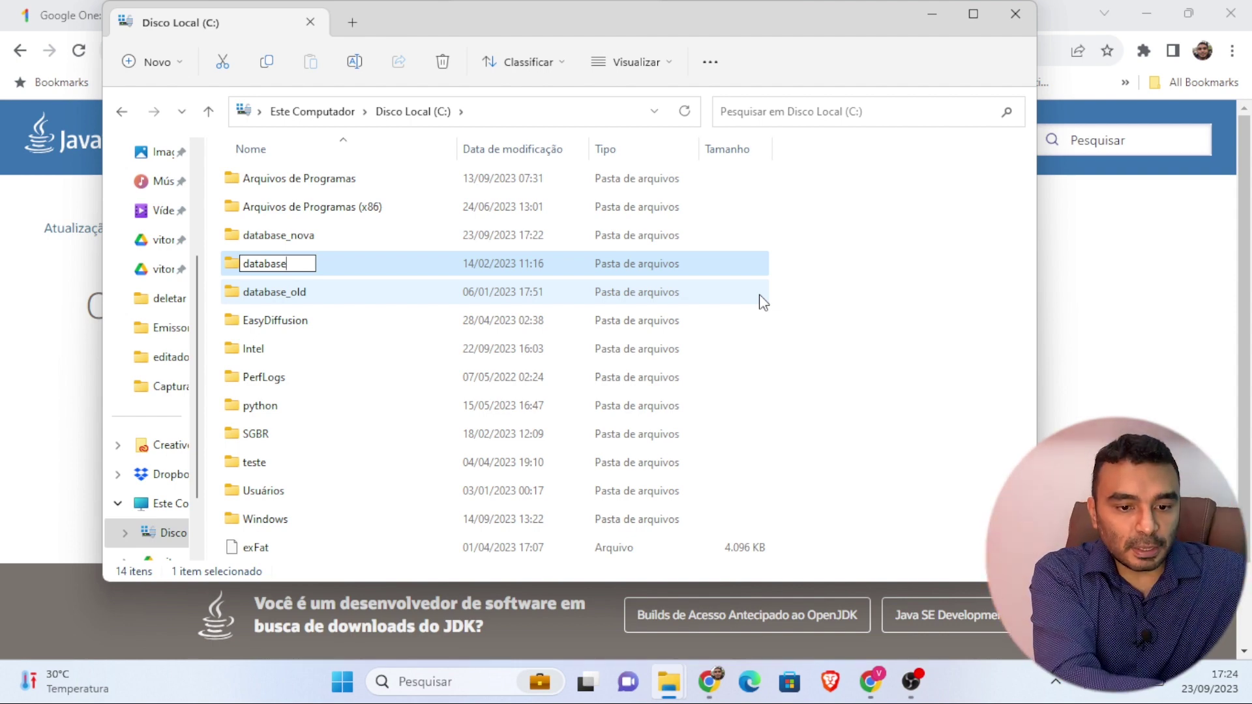
key("Return")
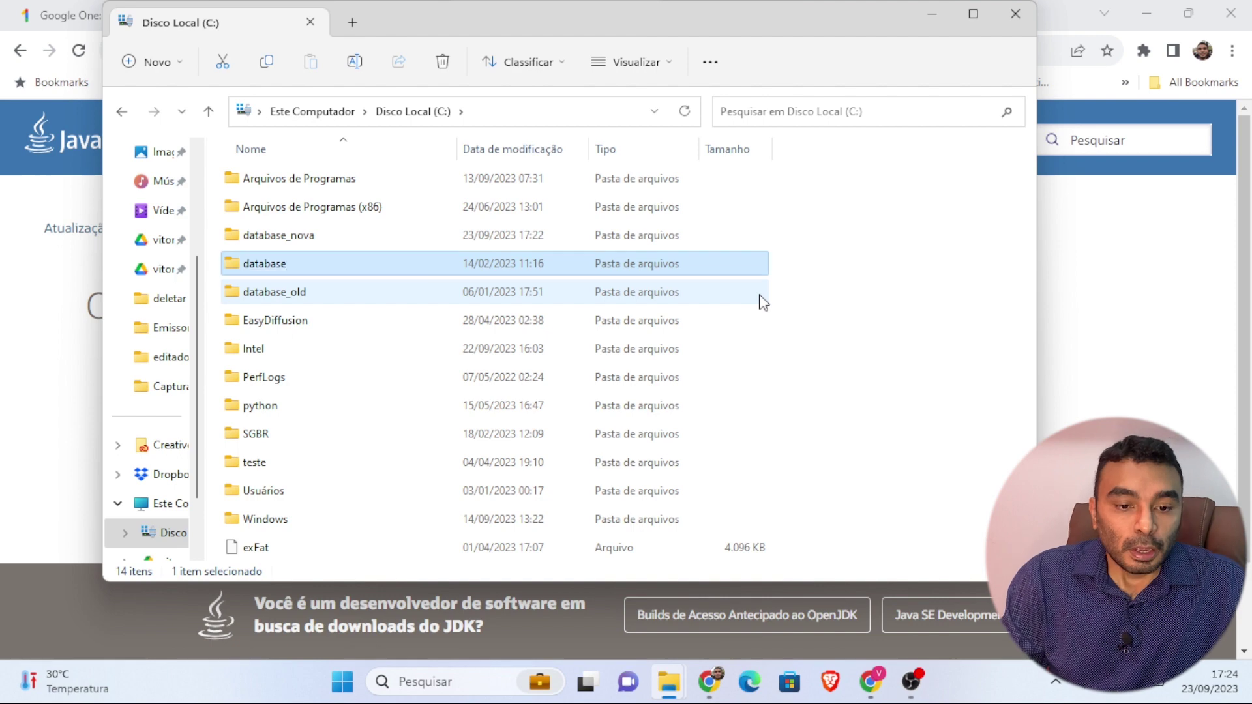
left_click(920, 377)
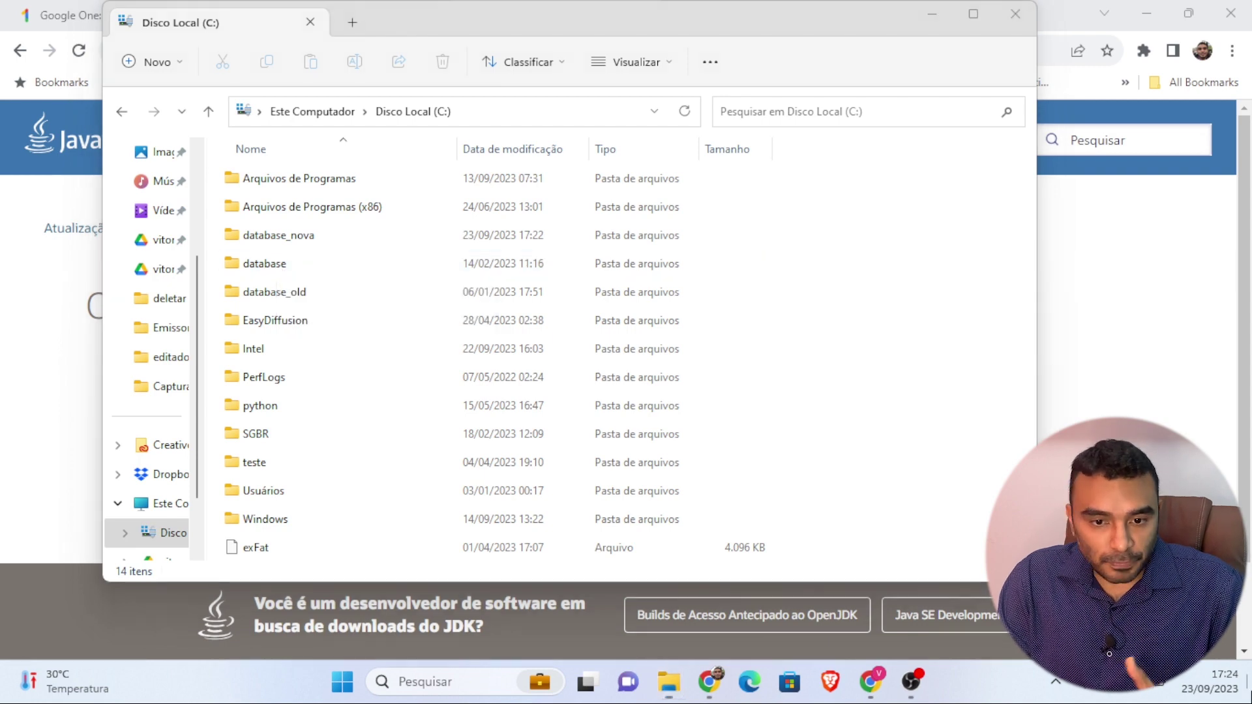
Relaunch the NF-e issuer from the desktop's Emissor folder and dismiss the Novo Emissor migration notice
key("super+d")
mouse_move(669, 682)
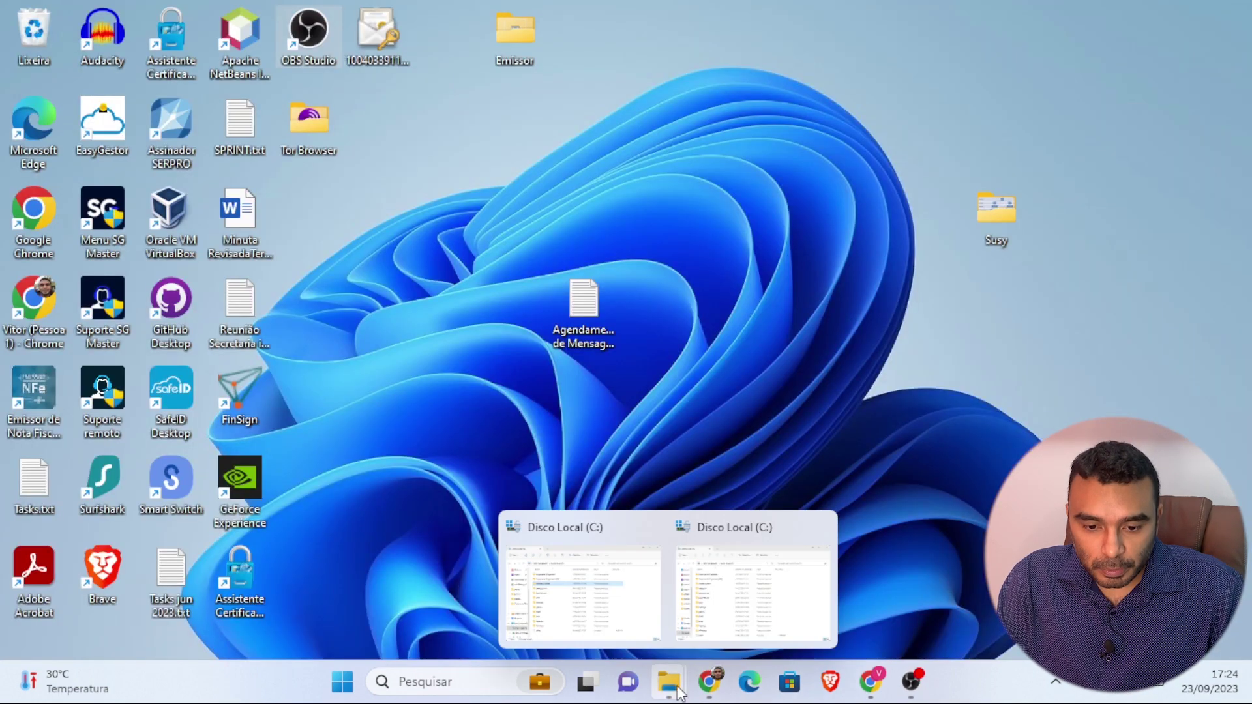
double_click(504, 33)
double_click(481, 311)
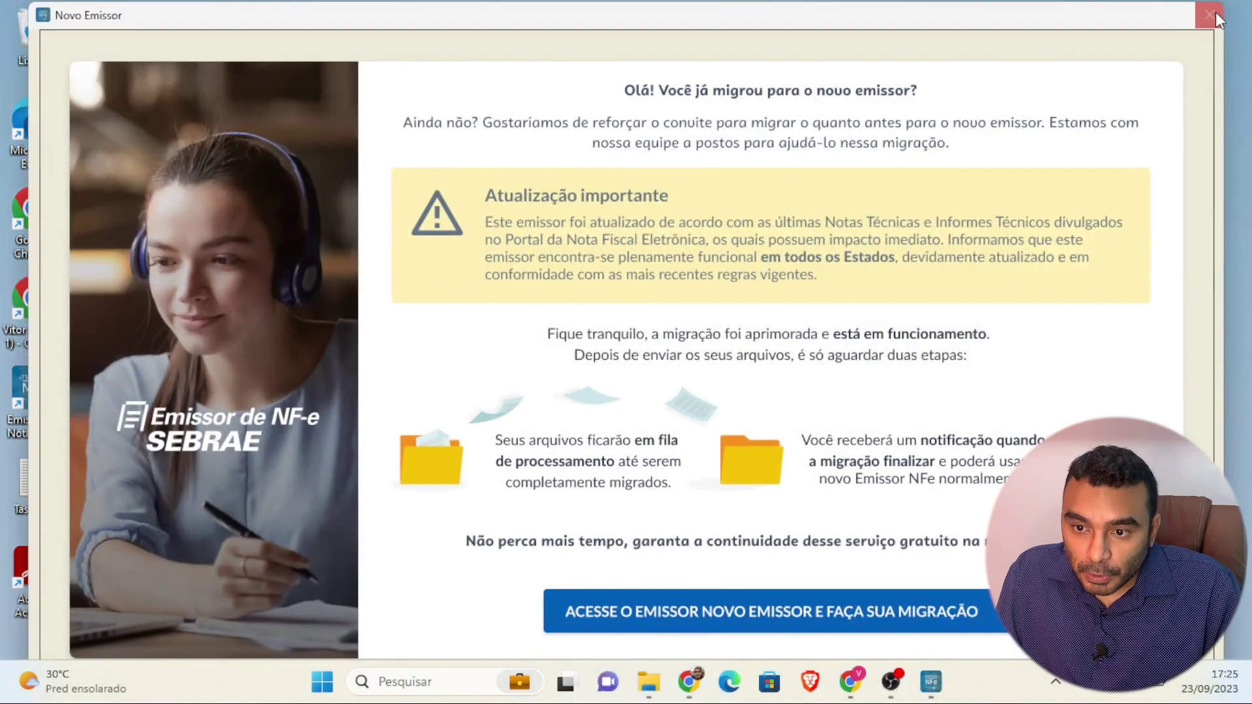
left_click(1208, 15)
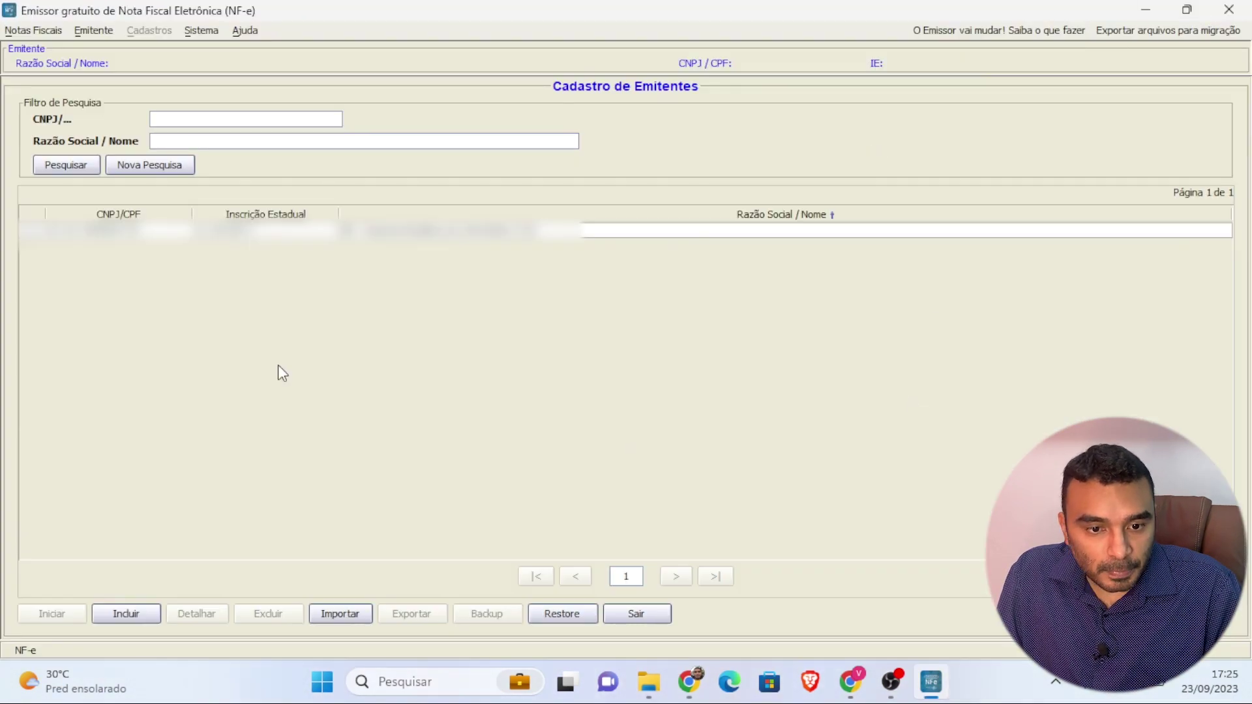